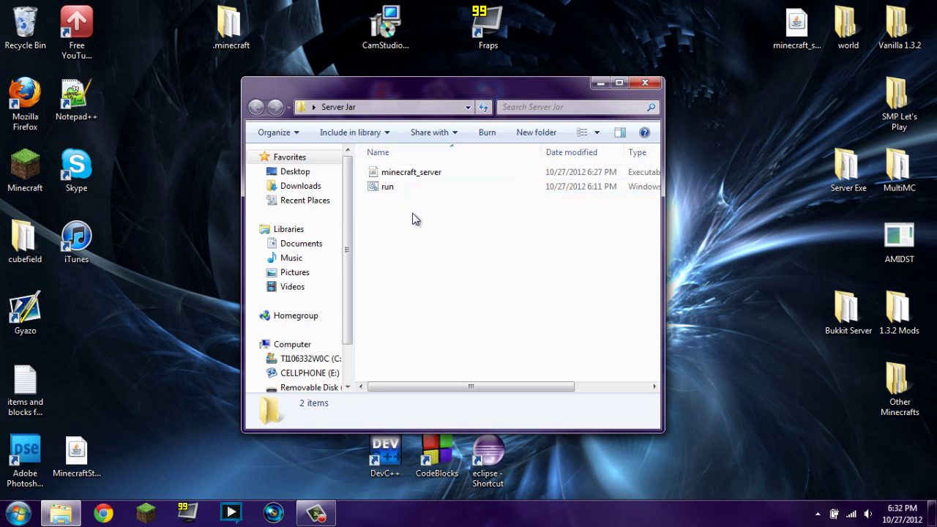
Step: Close the Server Jar folder, select the CodeChickenCore and NotEnoughItems desktop files, and switch to Chrome
{"action": "left_click_drag", "start_coordinate": [529, 92], "coordinate": [393, 92]}
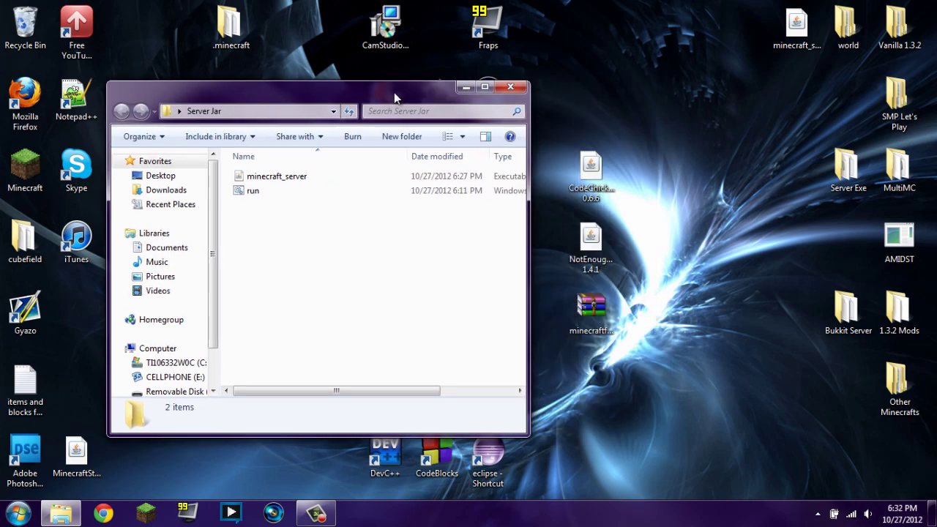
{"action": "left_click", "coordinate": [512, 80]}
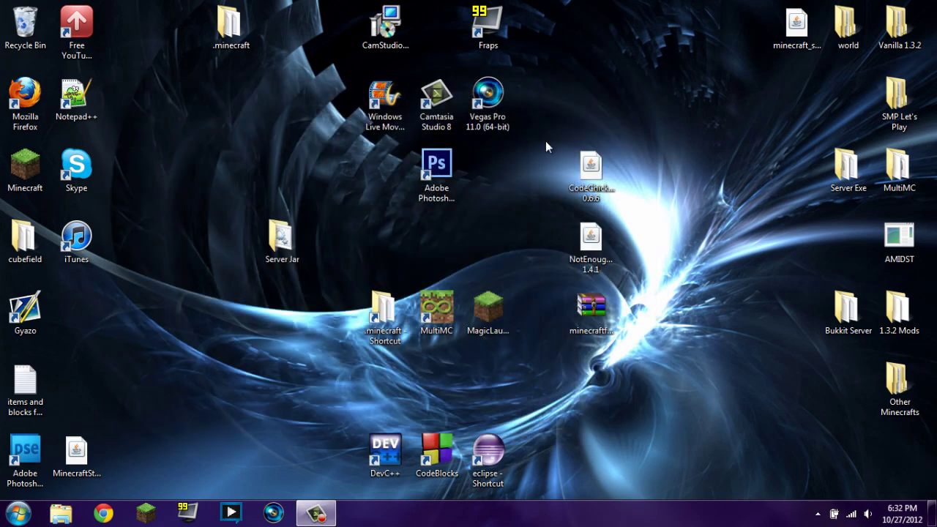
{"action": "left_click", "coordinate": [591, 167]}
{"action": "left_click", "coordinate": [591, 248]}
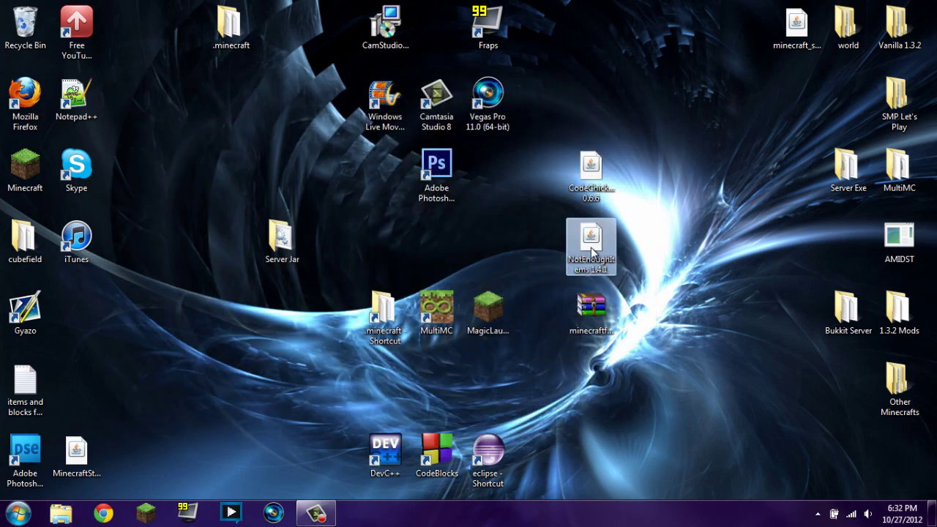
{"action": "left_click", "coordinate": [103, 513]}
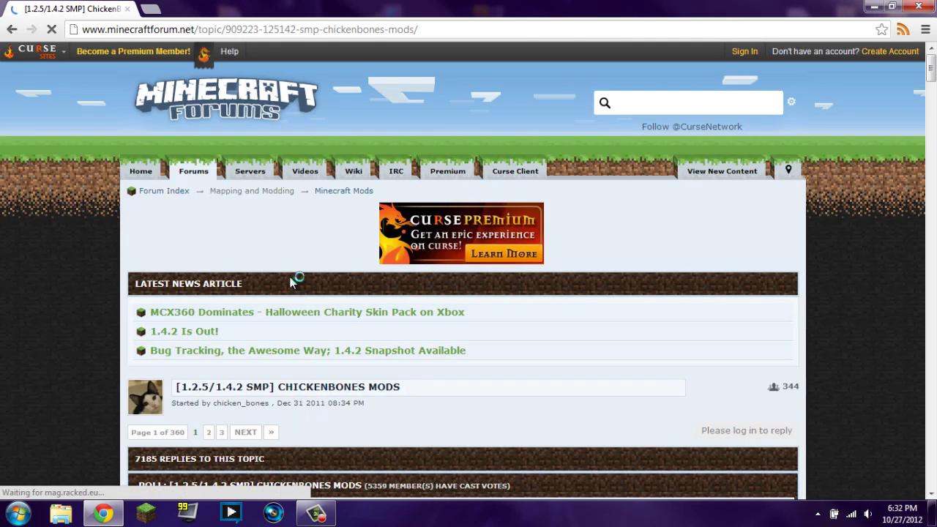
Step: Expand the CodeChickenCore spoiler in the ChickenBones mods post
{"action": "scroll", "coordinate": [293, 278], "scroll_direction": "down", "scroll_amount": 10}
{"action": "scroll", "coordinate": [286, 271], "scroll_direction": "down", "scroll_amount": 5}
{"action": "scroll", "coordinate": [293, 249], "scroll_direction": "up", "scroll_amount": 2}
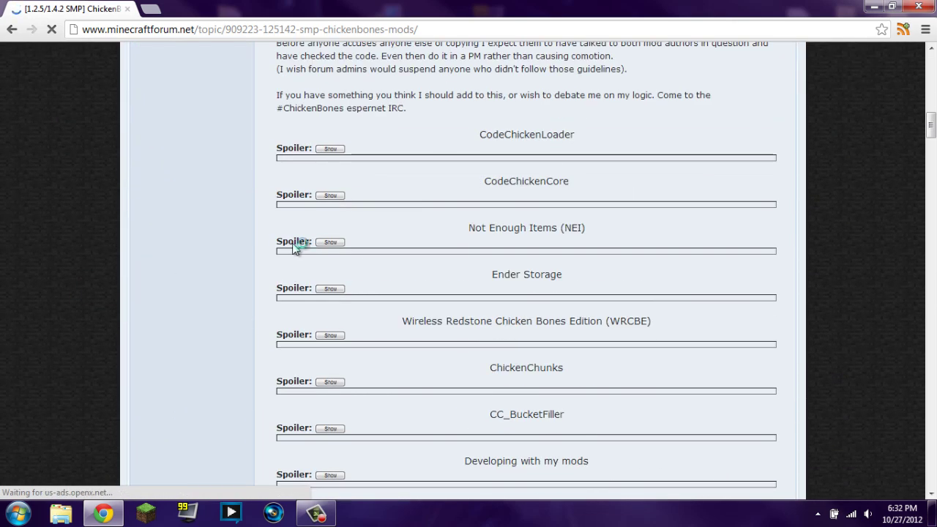
{"action": "left_click", "coordinate": [326, 197]}
Step: Expand the Not Enough Items section and its Install Instructions + Downloads spoiler
{"action": "scroll", "coordinate": [326, 199], "scroll_direction": "down", "scroll_amount": 1}
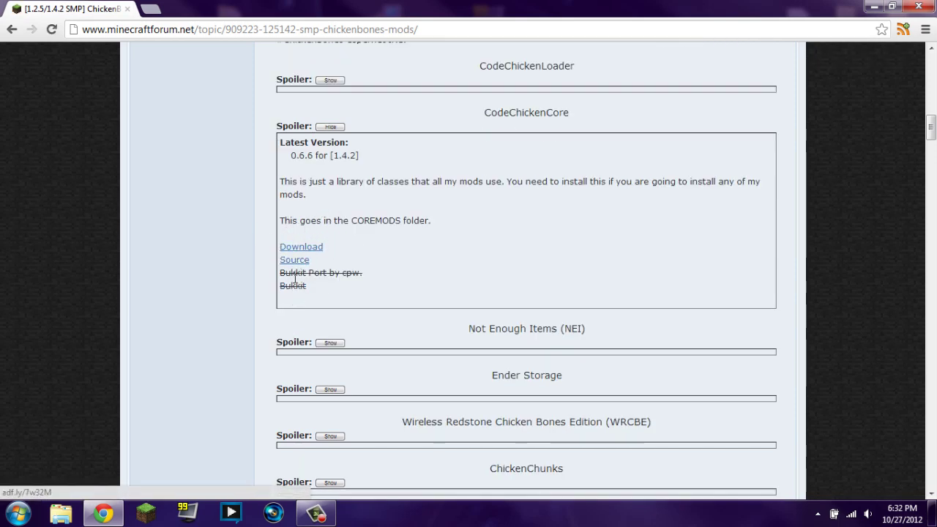
{"action": "scroll", "coordinate": [351, 259], "scroll_direction": "down", "scroll_amount": 3}
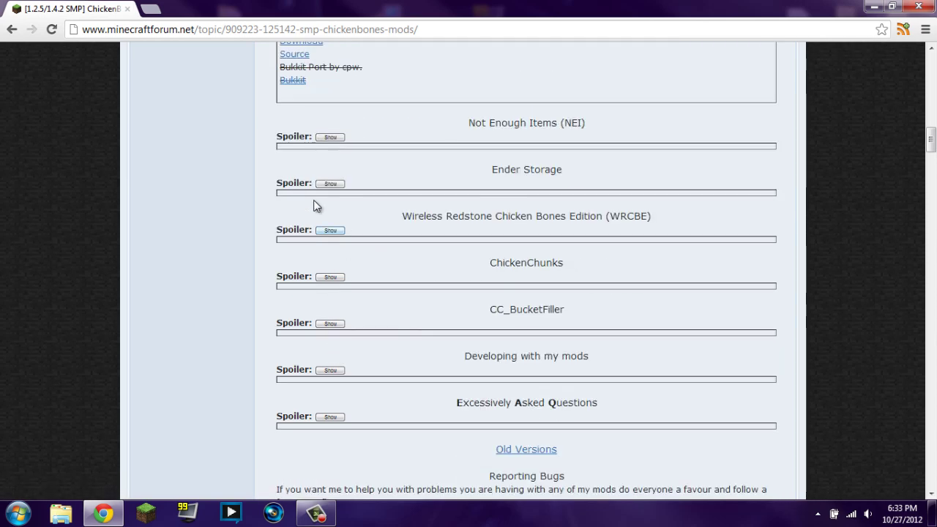
{"action": "left_click", "coordinate": [330, 137]}
{"action": "scroll", "coordinate": [355, 334], "scroll_direction": "down", "scroll_amount": 2}
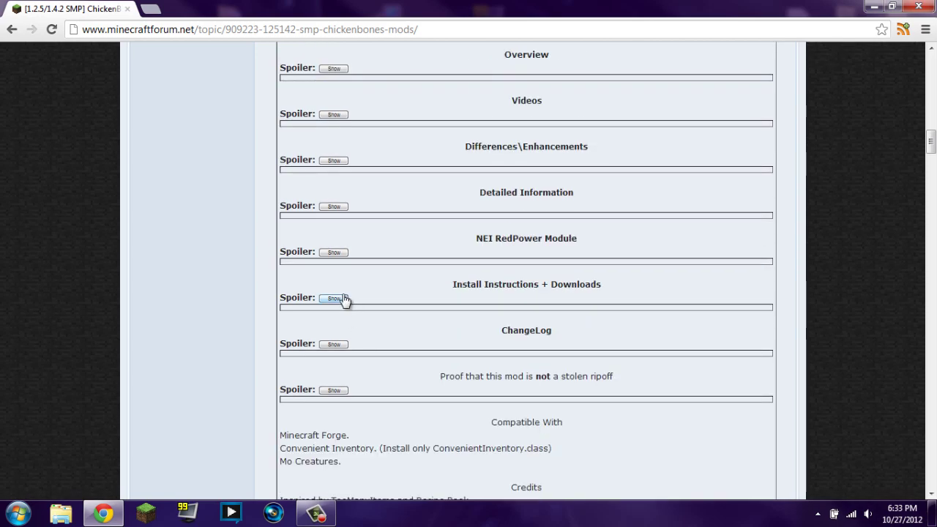
{"action": "left_click", "coordinate": [334, 298]}
{"action": "scroll", "coordinate": [338, 300], "scroll_direction": "down", "scroll_amount": 2}
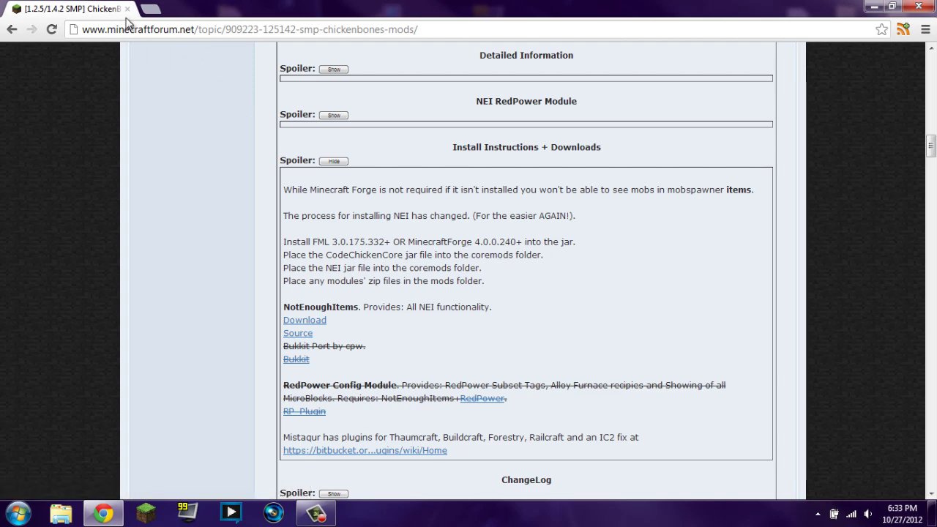
{"action": "left_click", "coordinate": [201, 29]}
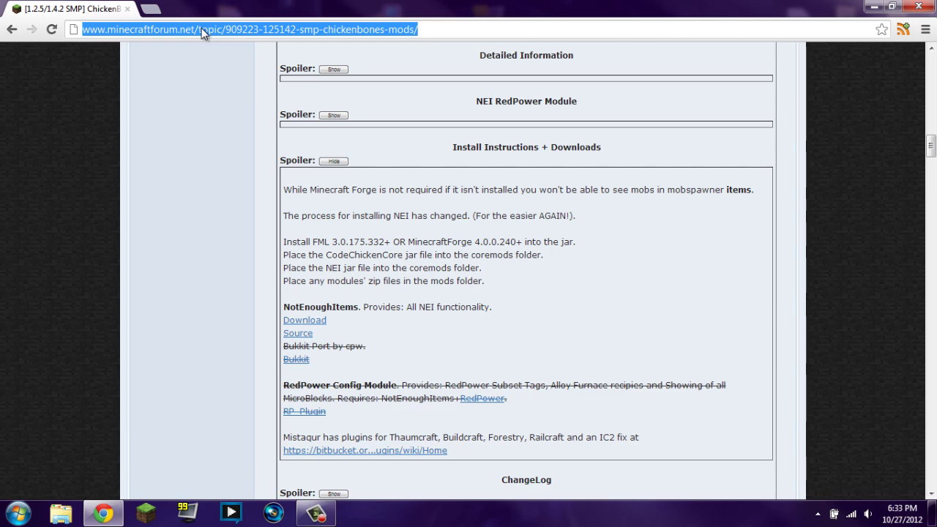
Step: Load files.minecraftforge.net and browse the Forge build list
{"action": "type", "text": "fil"}
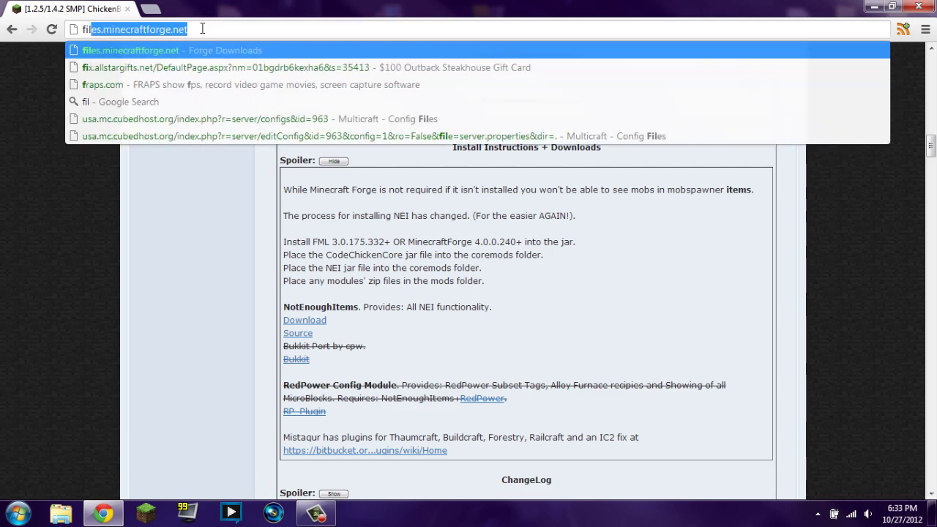
{"action": "type", "text": "es.minecraf"}
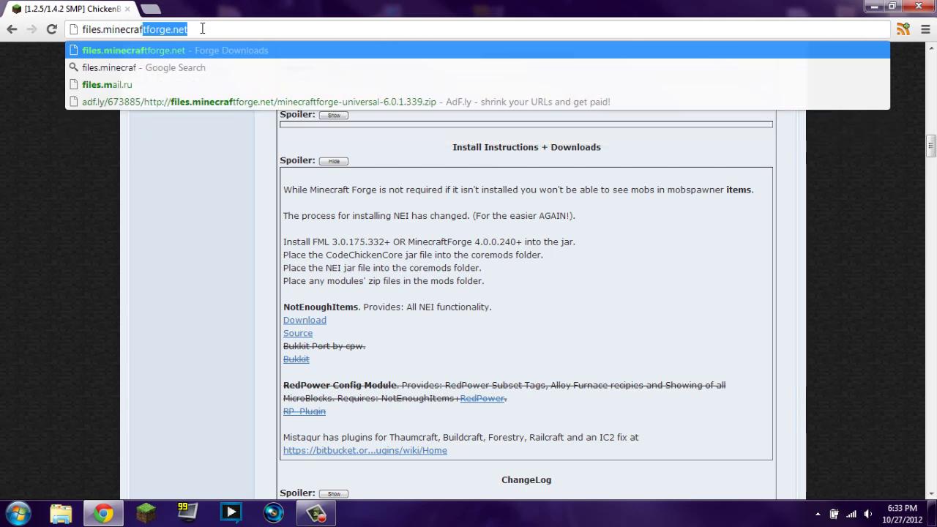
{"action": "type", "text": "tforge.net"}
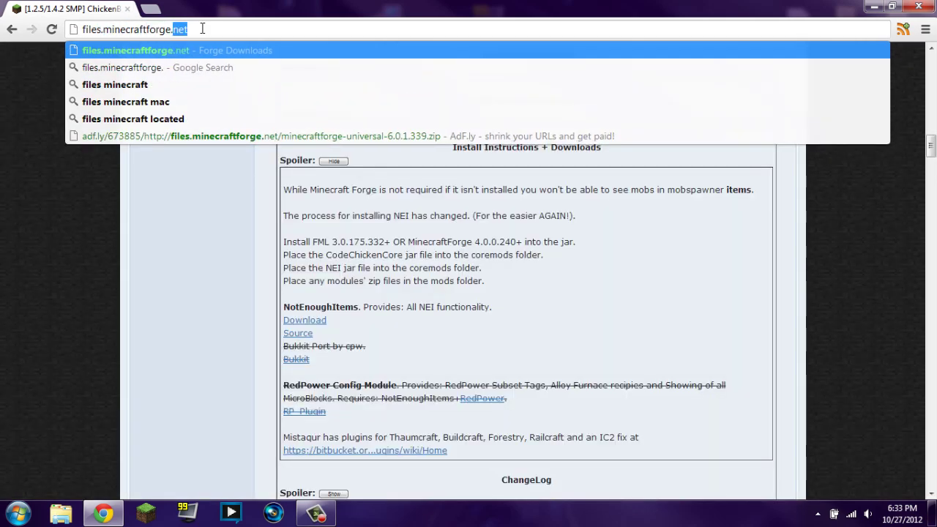
{"action": "key", "text": "Return"}
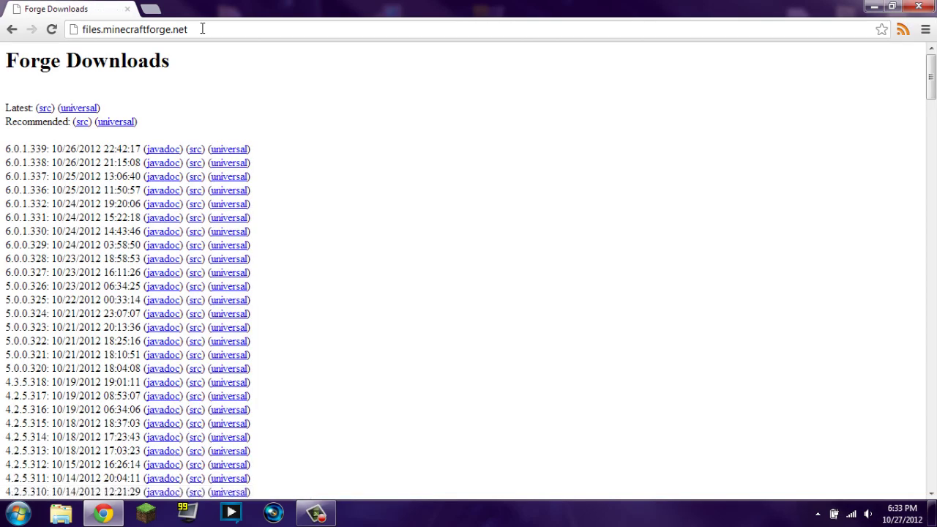
{"action": "scroll", "coordinate": [74, 129], "scroll_direction": "down", "scroll_amount": 20}
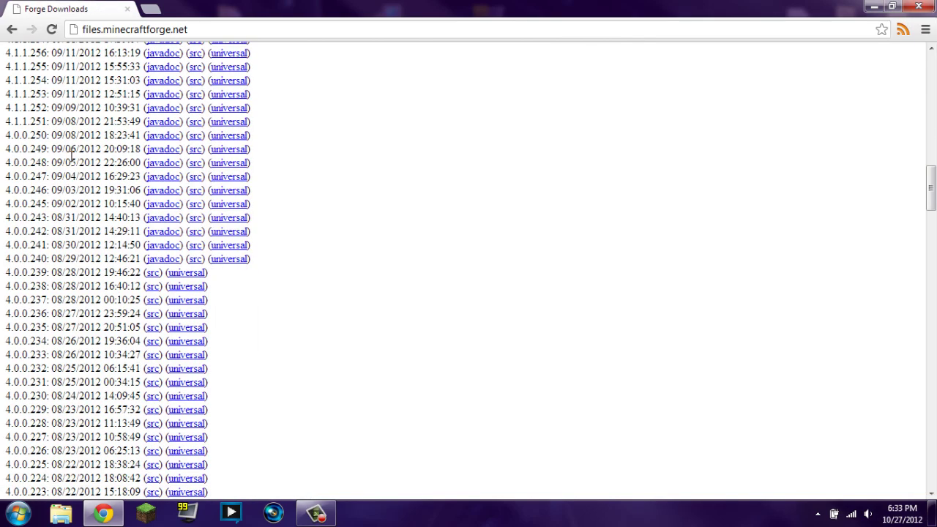
{"action": "scroll", "coordinate": [71, 155], "scroll_direction": "up", "scroll_amount": 20}
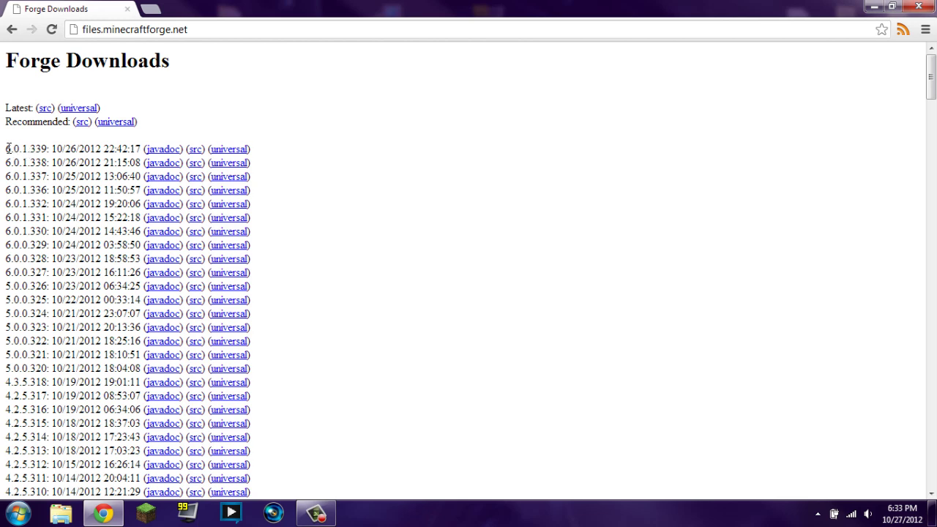
Step: Highlight the newest 6.0.1.339 build and its universal link, then close Chrome
{"action": "left_click_drag", "start_coordinate": [8, 149], "coordinate": [73, 144]}
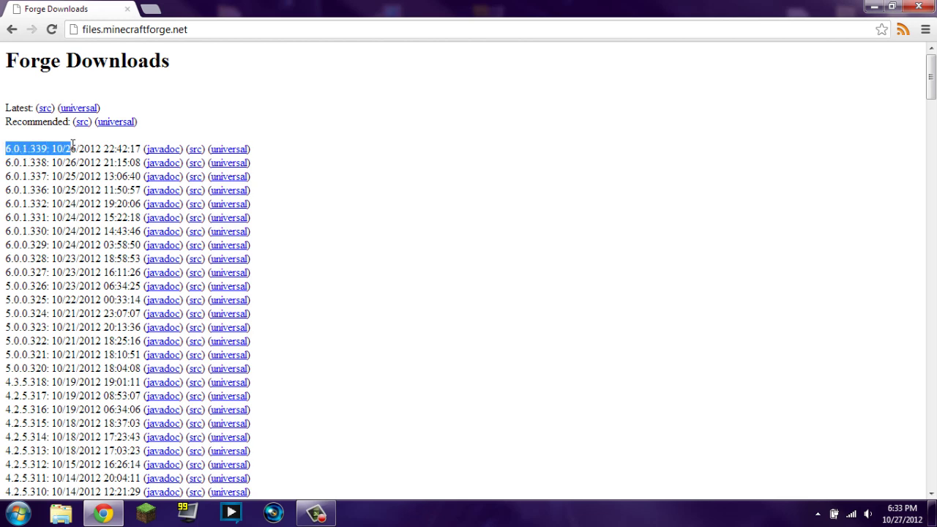
{"action": "left_click_drag", "start_coordinate": [72, 144], "coordinate": [104, 148]}
{"action": "left_click", "coordinate": [258, 148]}
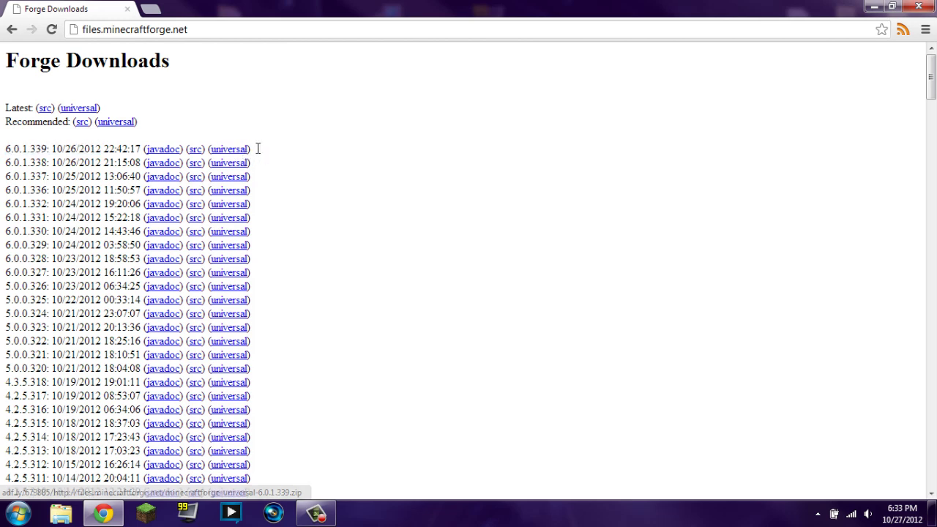
{"action": "left_click_drag", "start_coordinate": [258, 149], "coordinate": [211, 150]}
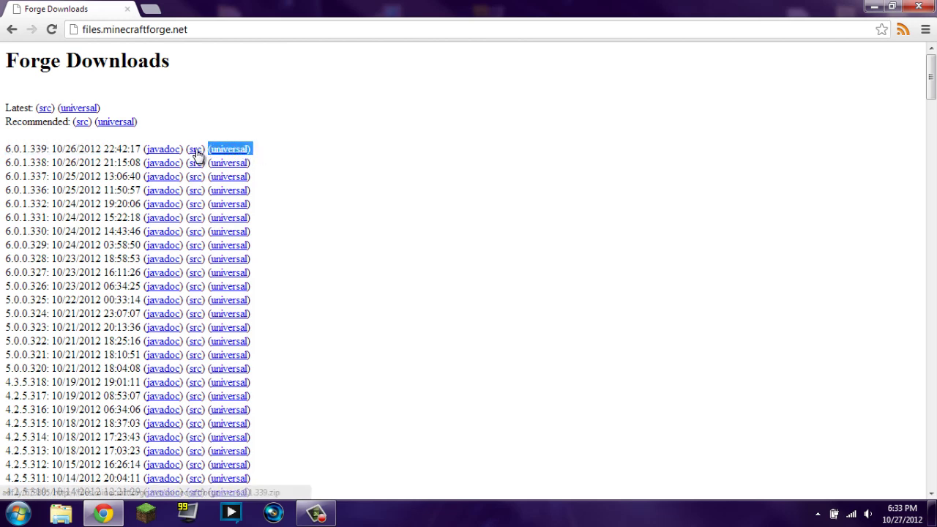
{"action": "left_click_drag", "start_coordinate": [278, 157], "coordinate": [207, 149]}
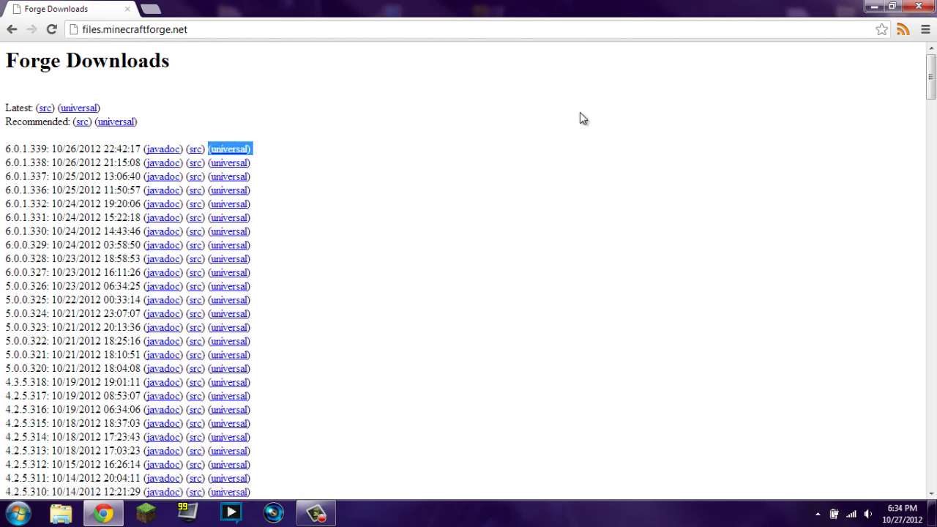
{"action": "left_click", "coordinate": [919, 6]}
{"action": "left_click_drag", "start_coordinate": [619, 370], "coordinate": [564, 99]}
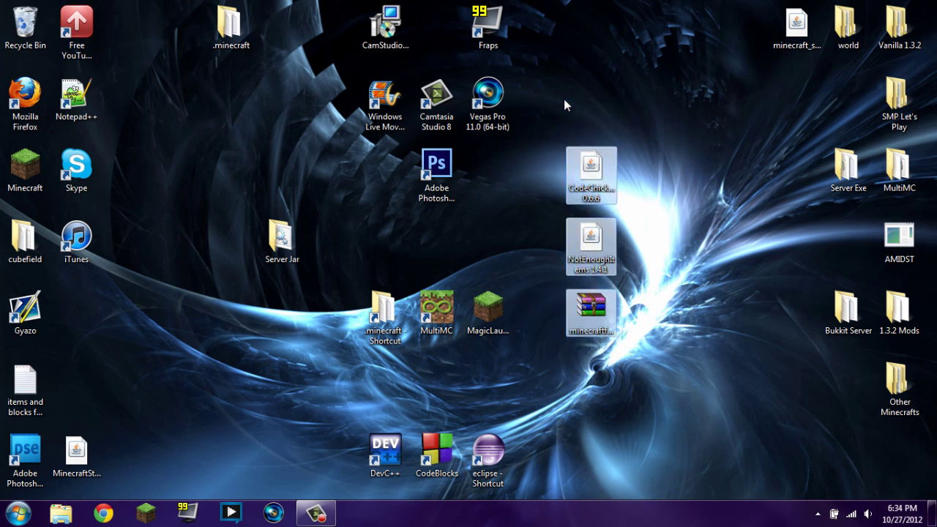
Step: Open the Server Jar folder and open minecraft_server with WinRAR archiver
{"action": "left_click", "coordinate": [563, 99]}
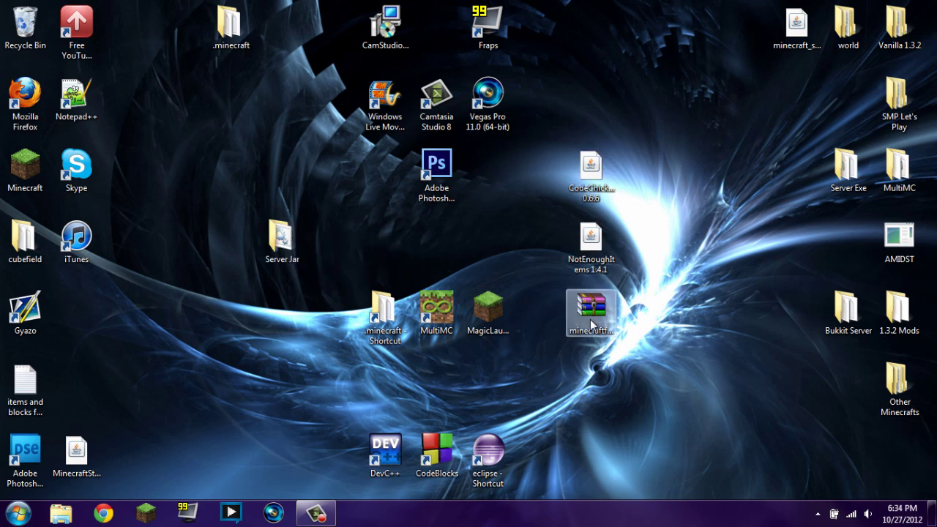
{"action": "double_click", "coordinate": [279, 234]}
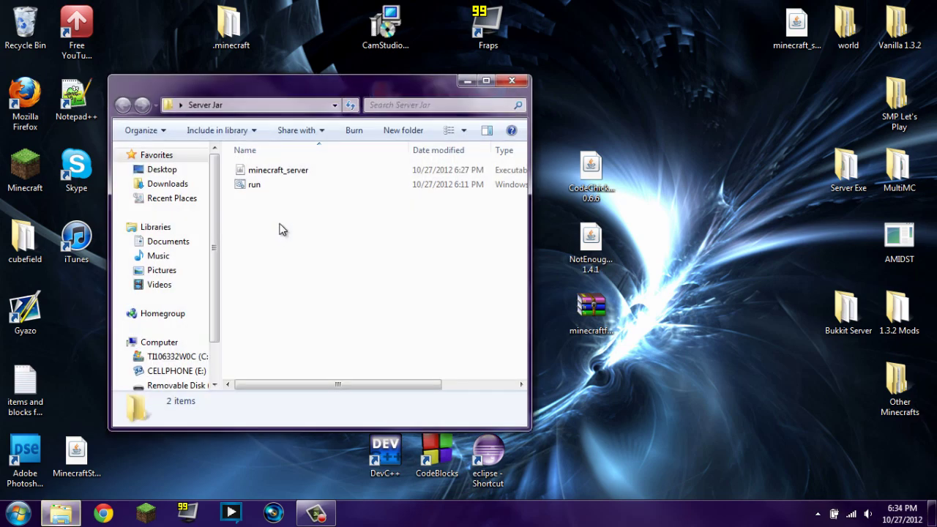
{"action": "left_click_drag", "start_coordinate": [295, 85], "coordinate": [197, 34]}
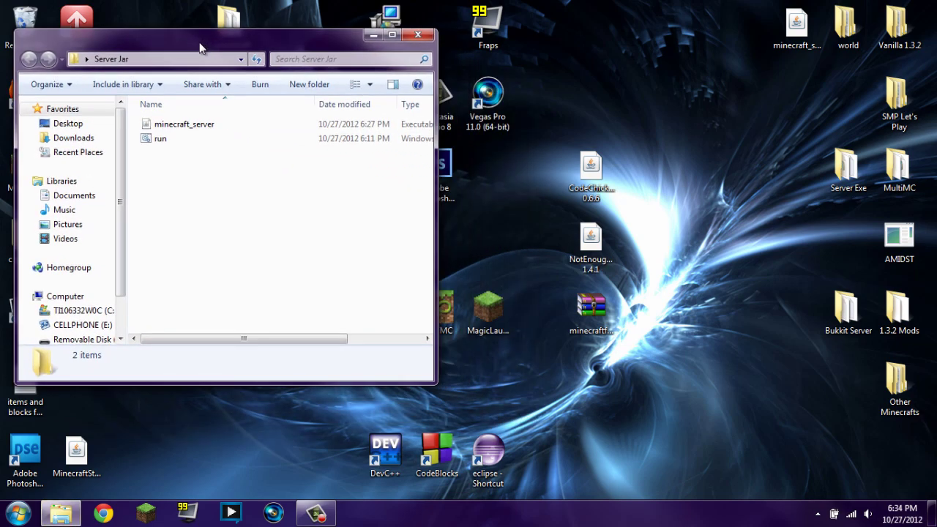
{"action": "left_click", "coordinate": [145, 130]}
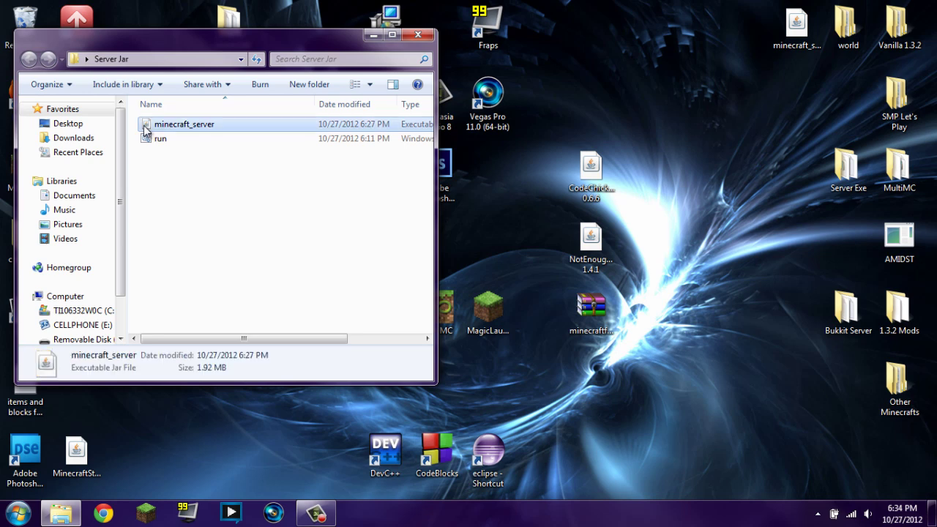
{"action": "right_click", "coordinate": [145, 128]}
{"action": "mouse_move", "coordinate": [270, 168]}
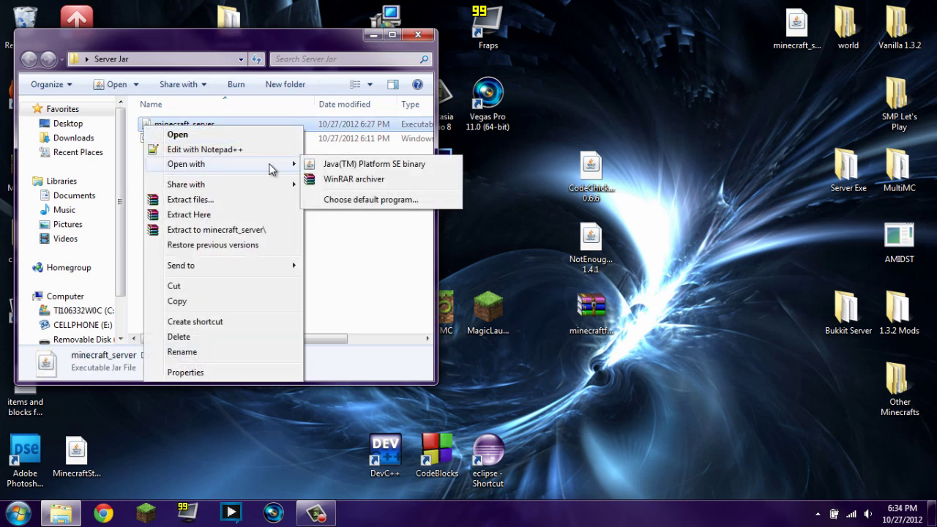
{"action": "left_click", "coordinate": [369, 182]}
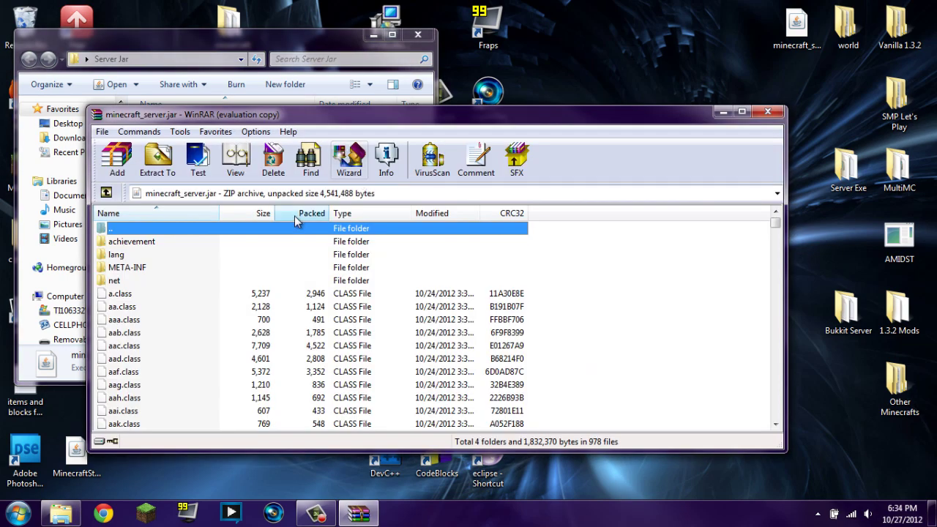
Step: Open the Forge universal archive in WinRAR beside the minecraft_server.jar window
{"action": "left_click_drag", "start_coordinate": [293, 109], "coordinate": [284, 96]}
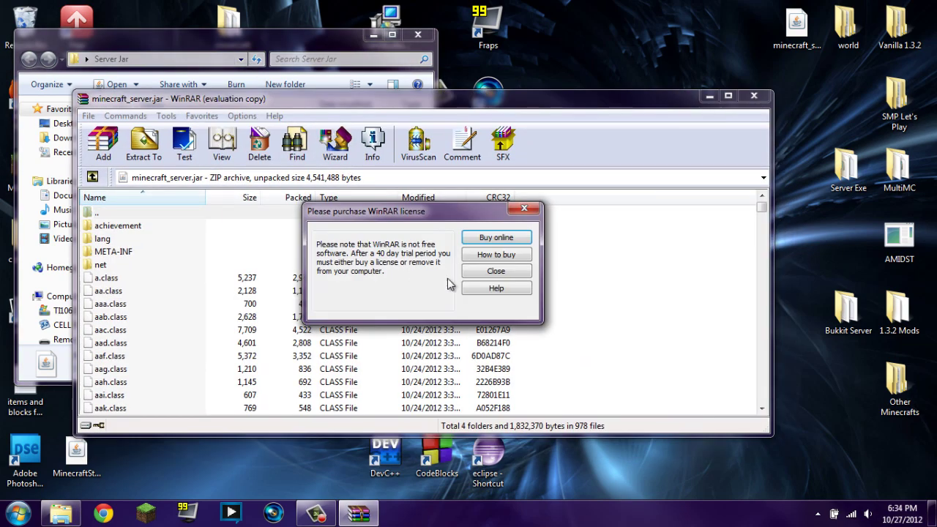
{"action": "left_click", "coordinate": [498, 273]}
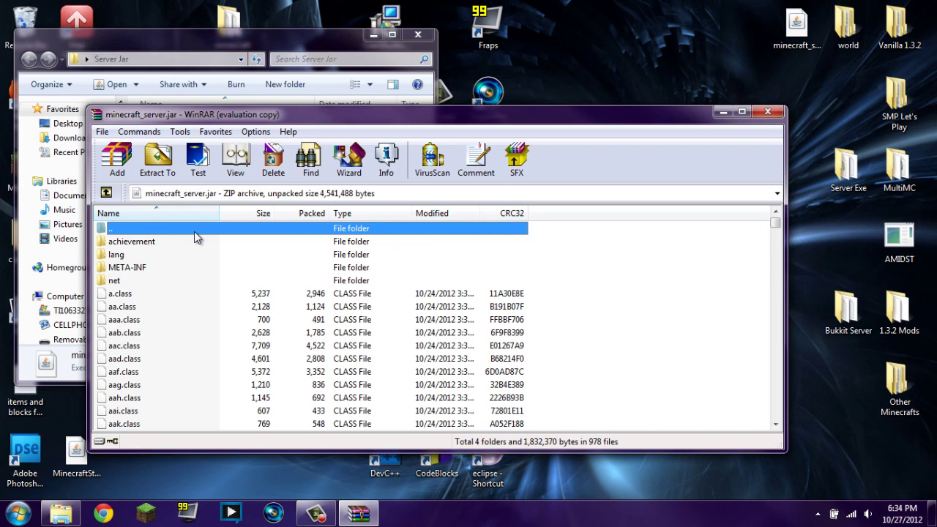
{"action": "left_click_drag", "start_coordinate": [530, 112], "coordinate": [2, 94]}
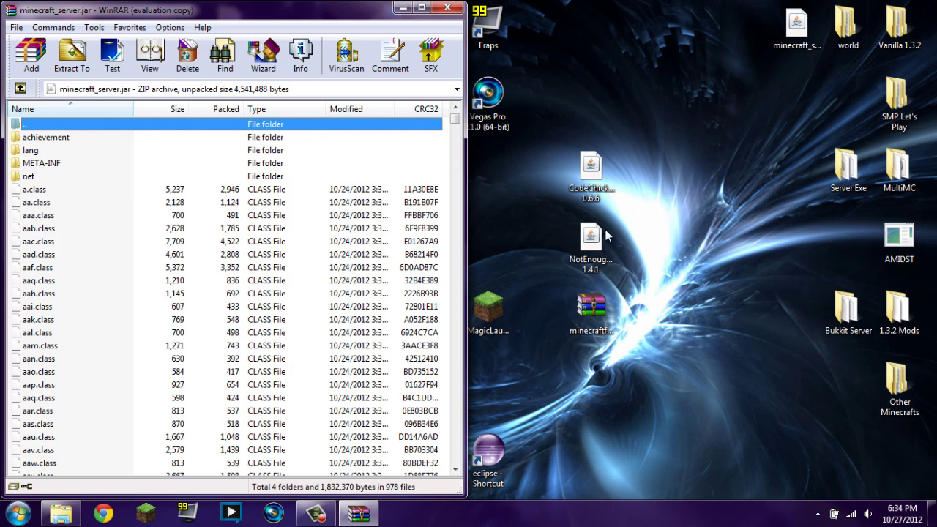
{"action": "left_click", "coordinate": [588, 310]}
{"action": "double_click", "coordinate": [588, 310]}
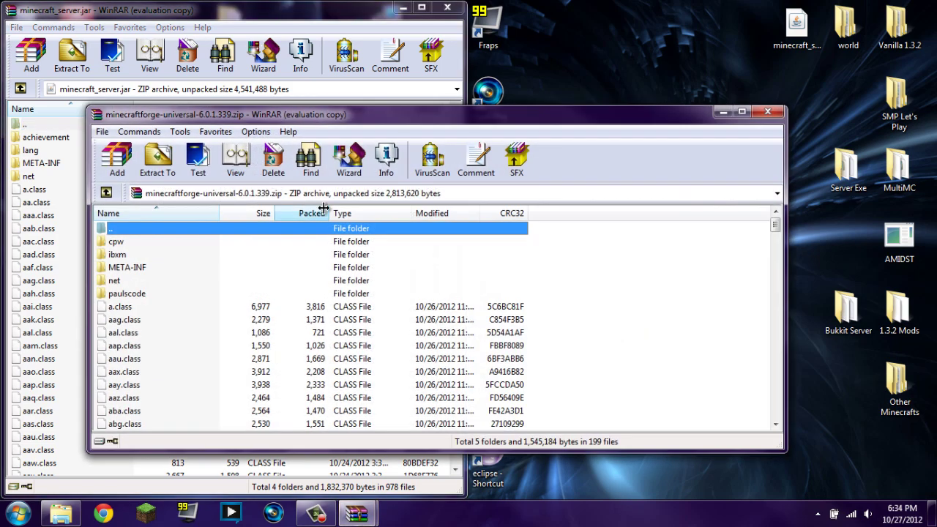
{"action": "left_click", "coordinate": [516, 296]}
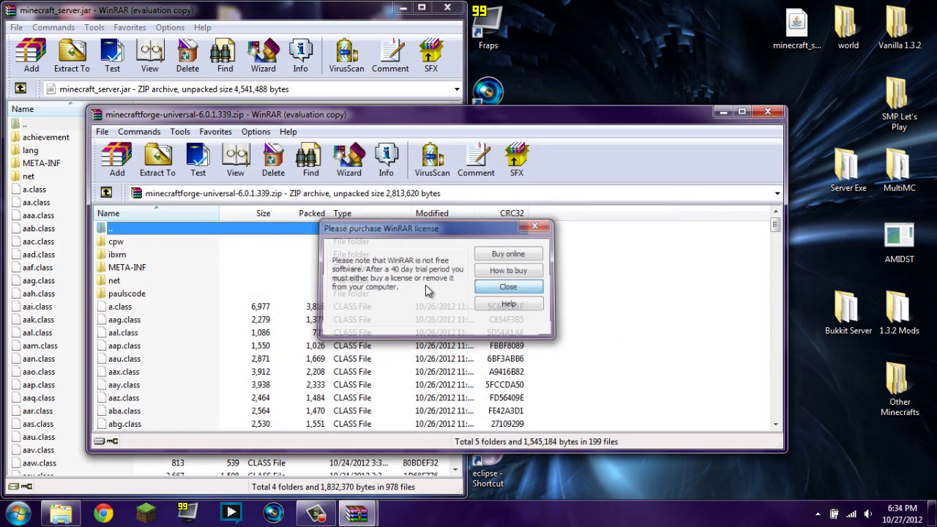
{"action": "left_click_drag", "start_coordinate": [293, 119], "coordinate": [468, 96]}
Step: Copy all Forge archive entries into minecraft_server.jar, confirm the update, and close both archives
{"action": "left_click", "coordinate": [289, 221]}
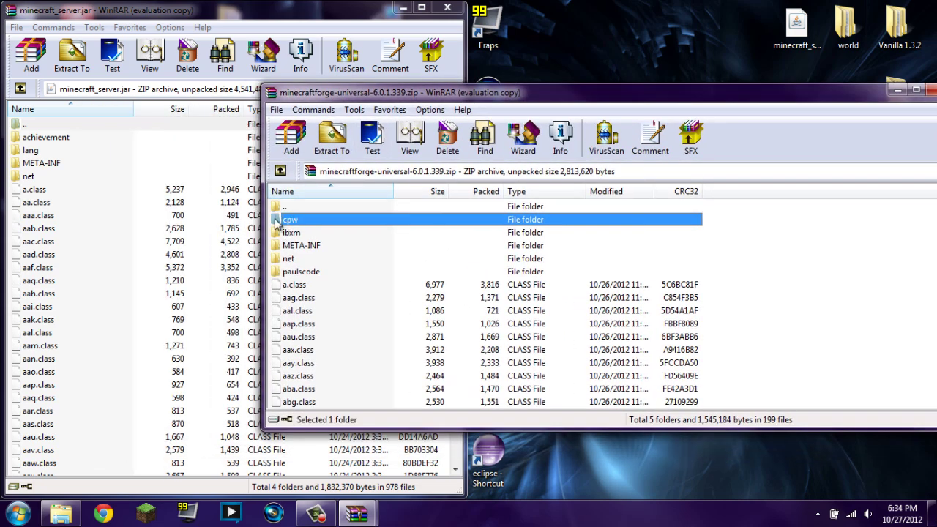
{"action": "scroll", "coordinate": [288, 246], "scroll_direction": "down", "scroll_amount": 20}
{"action": "scroll", "coordinate": [289, 351], "scroll_direction": "down", "scroll_amount": 20}
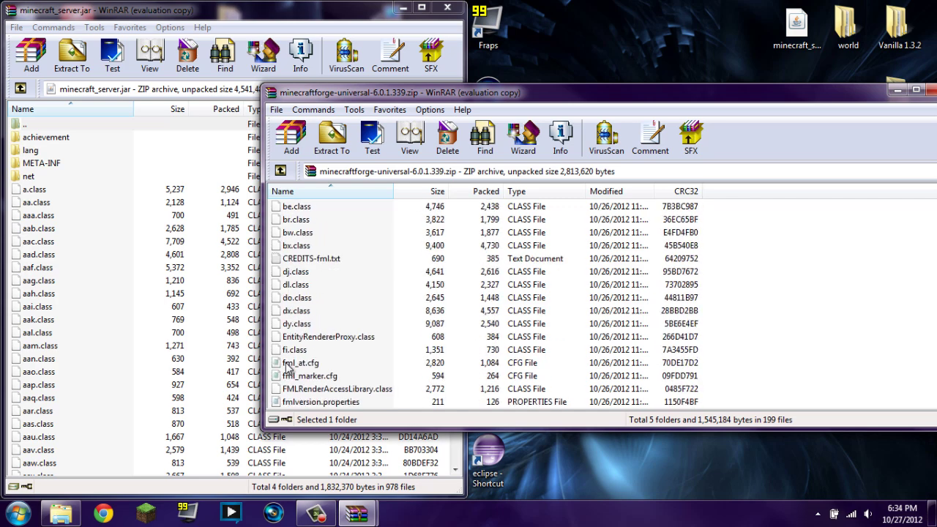
{"action": "scroll", "coordinate": [289, 361], "scroll_direction": "down", "scroll_amount": 2}
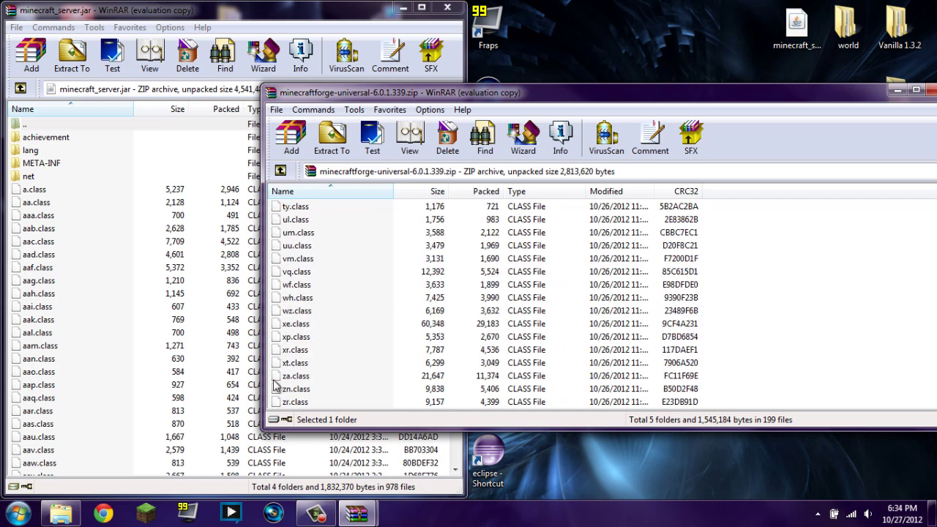
{"action": "key", "text": "ctrl+a"}
{"action": "left_click_drag", "start_coordinate": [317, 397], "coordinate": [214, 307]}
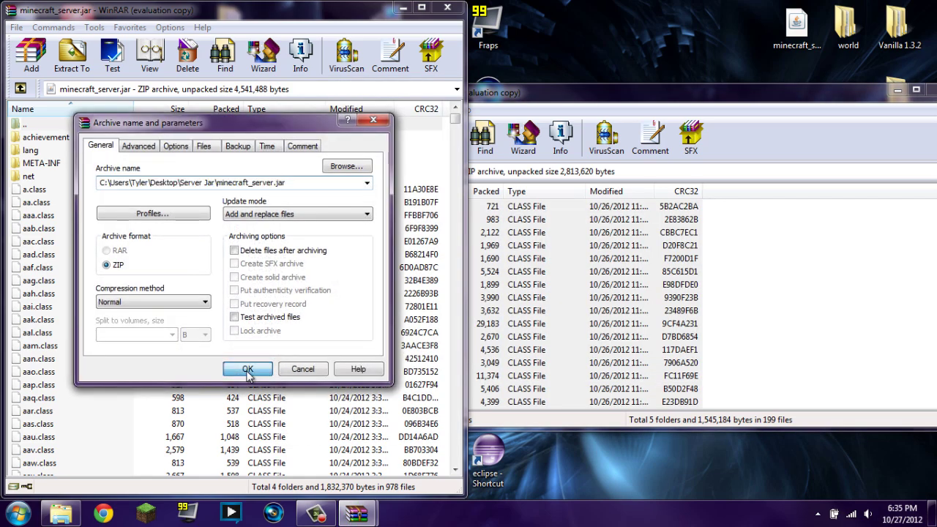
{"action": "left_click", "coordinate": [248, 371]}
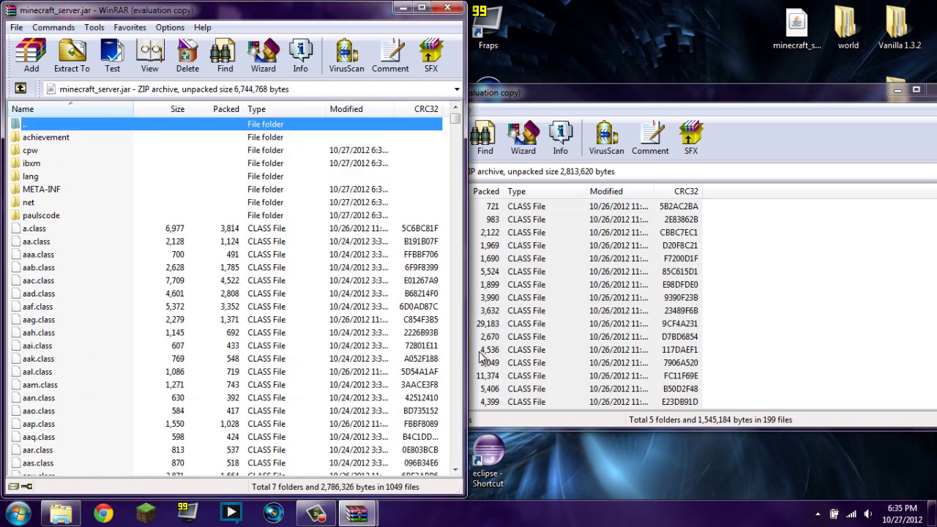
{"action": "left_click", "coordinate": [447, 7]}
{"action": "left_click_drag", "start_coordinate": [906, 96], "coordinate": [698, 85]}
{"action": "left_click", "coordinate": [732, 79]}
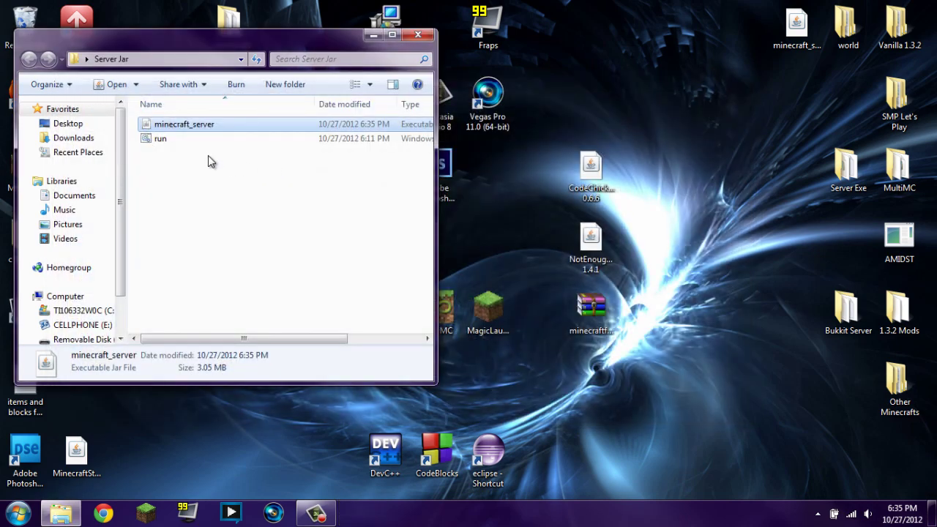
Step: Start the Forge server once with run.bat, then shut it down with the stop command
{"action": "double_click", "coordinate": [150, 139]}
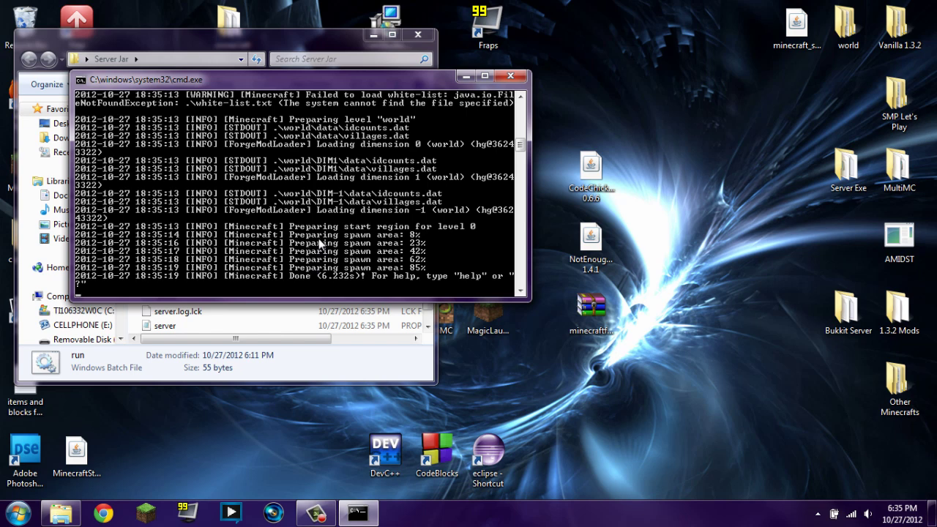
{"action": "type", "text": "stop"}
{"action": "key", "text": "Return"}
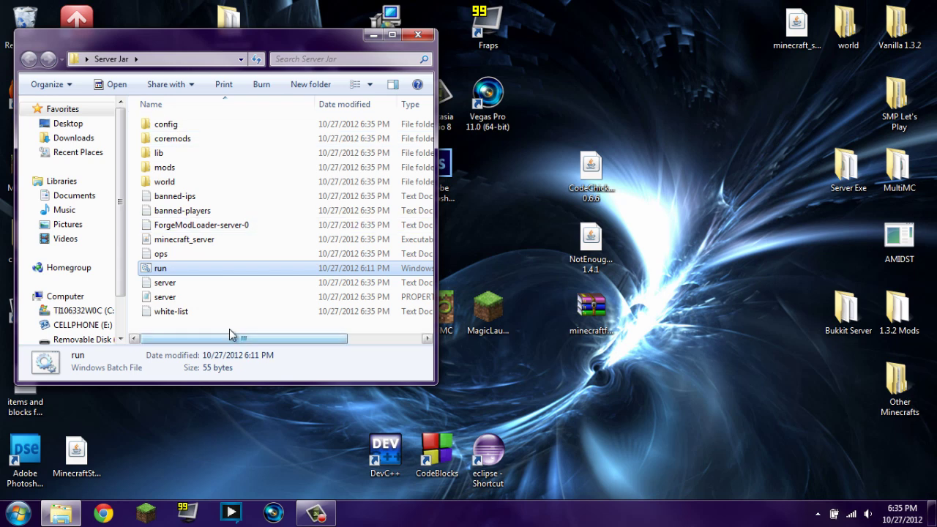
{"action": "key", "text": "ctrl+a"}
Step: Move the CodeChickenCore and NotEnoughItems jars from the desktop into the coremods folder
{"action": "left_click", "coordinate": [160, 153]}
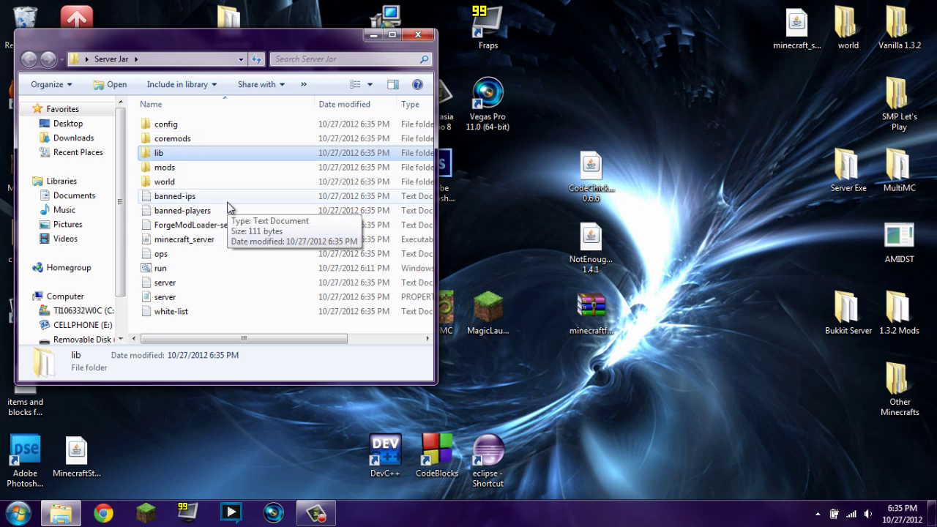
{"action": "double_click", "coordinate": [195, 139]}
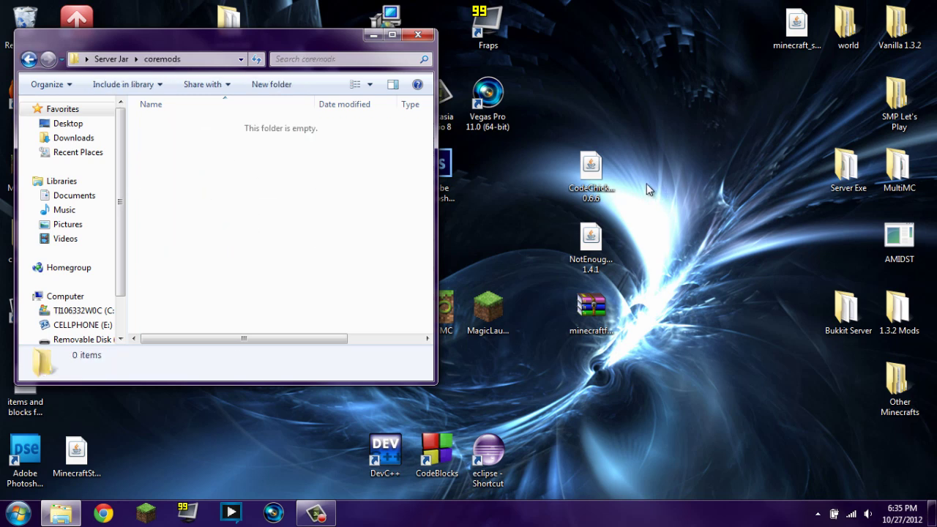
{"action": "left_click", "coordinate": [594, 166]}
{"action": "left_click", "coordinate": [591, 248], "text": "ctrl"}
{"action": "left_click_drag", "start_coordinate": [591, 247], "coordinate": [186, 162]}
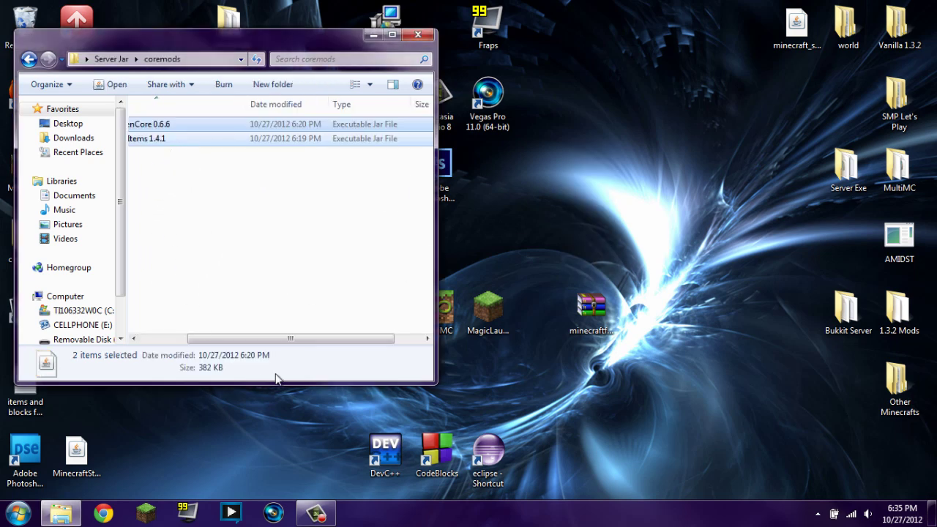
{"action": "left_click_drag", "start_coordinate": [308, 347], "coordinate": [184, 324]}
{"action": "left_click", "coordinate": [217, 199]}
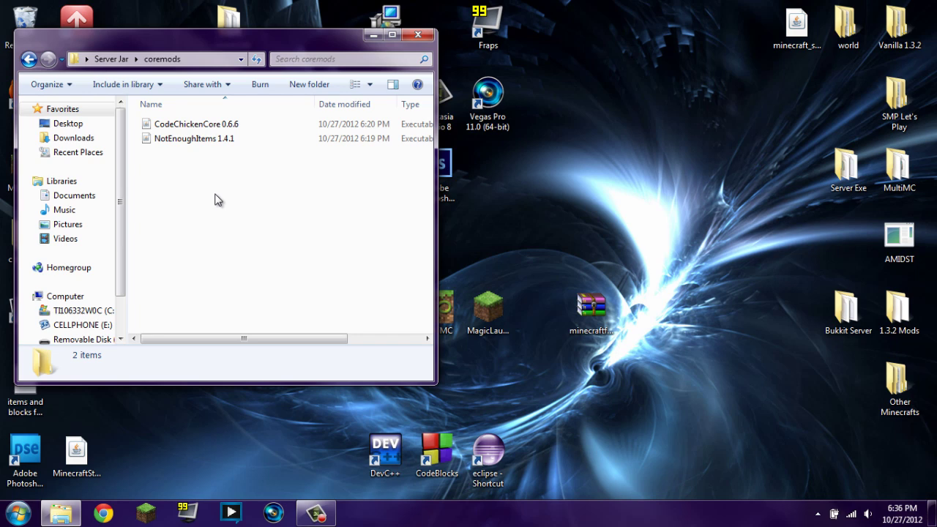
Step: Check the CodeChickenCore 0.6.6 and NotEnoughItems 1.4.1 file details, then return to Server Jar
{"action": "left_click", "coordinate": [202, 125]}
{"action": "left_click", "coordinate": [200, 140]}
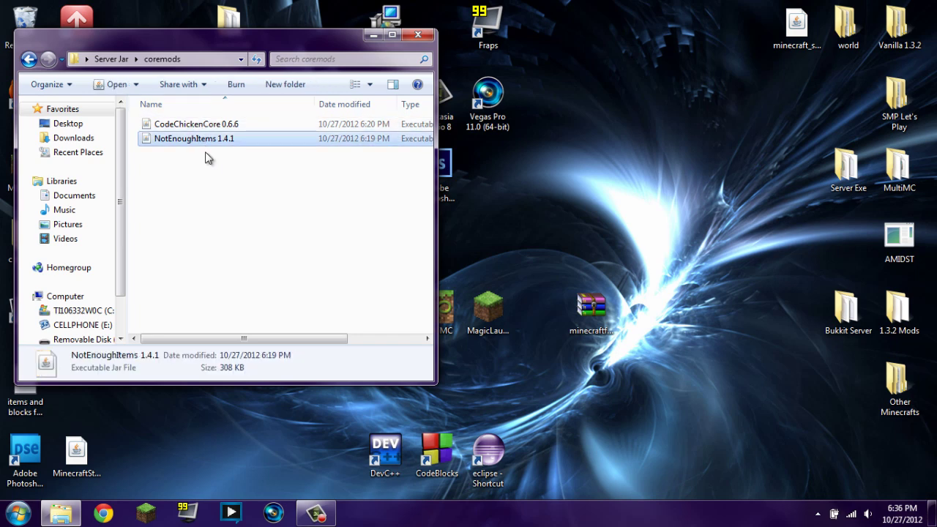
{"action": "left_click", "coordinate": [227, 206]}
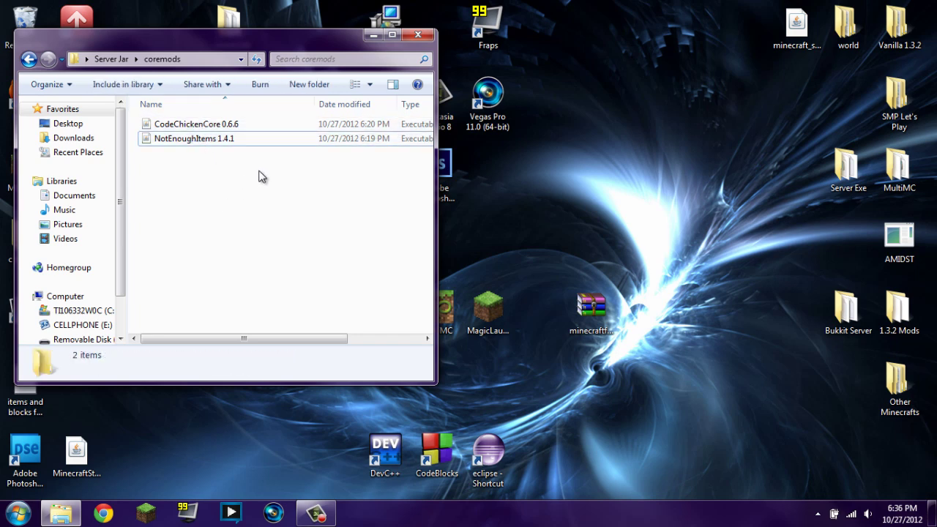
{"action": "left_click", "coordinate": [28, 58]}
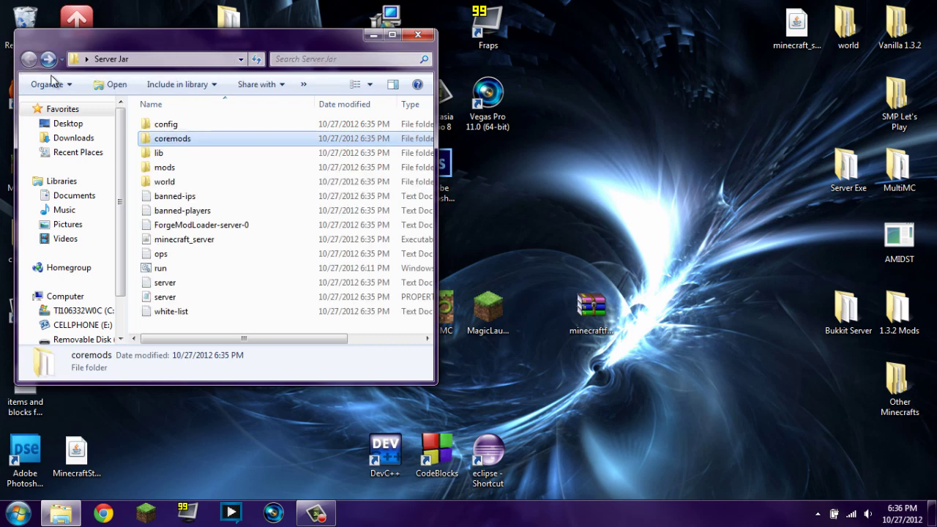
Step: Restart the server via run.bat and scroll back through the Forge load messages and stack traces
{"action": "double_click", "coordinate": [146, 268]}
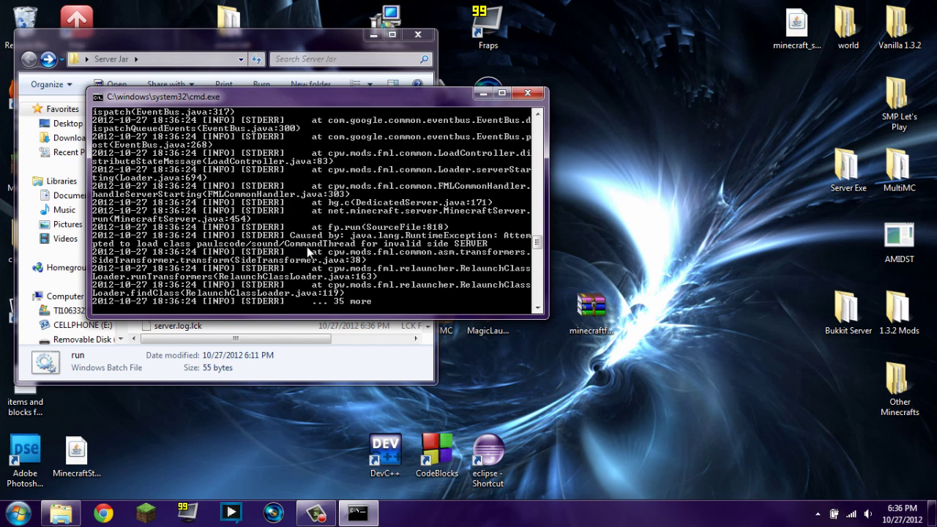
{"action": "scroll", "coordinate": [307, 247], "scroll_direction": "up", "scroll_amount": 2}
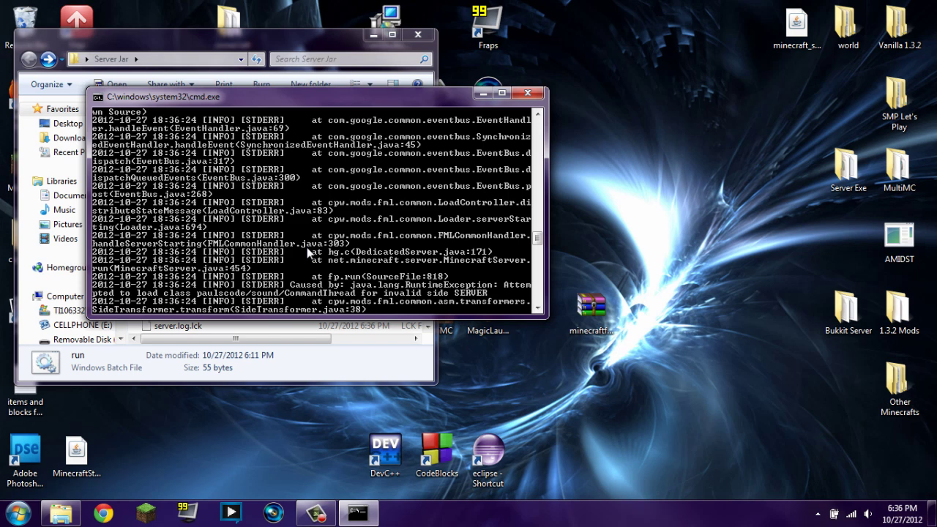
{"action": "scroll", "coordinate": [307, 248], "scroll_direction": "up", "scroll_amount": 5}
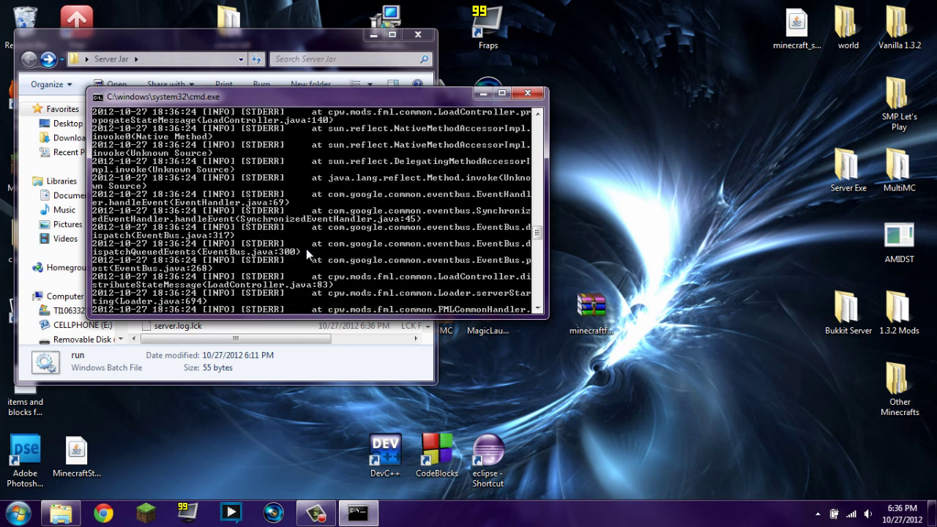
{"action": "scroll", "coordinate": [306, 249], "scroll_direction": "up", "scroll_amount": 5}
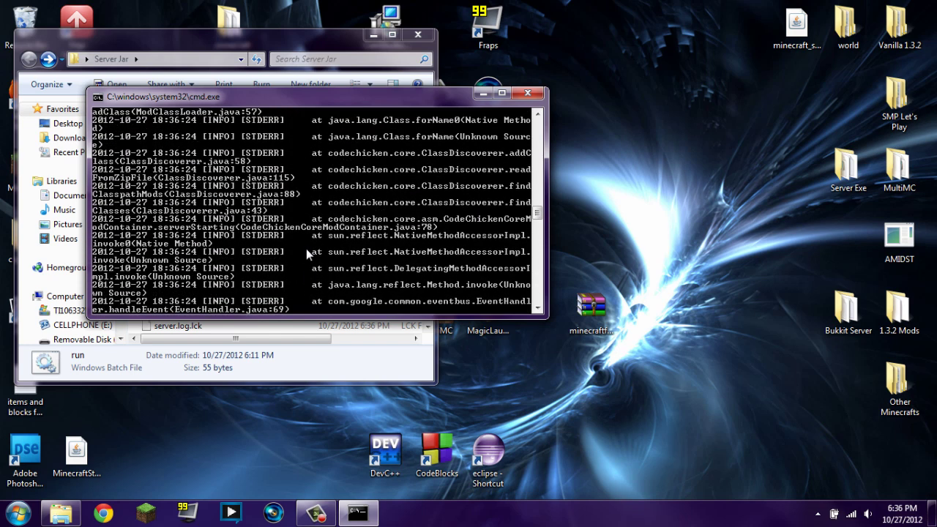
{"action": "scroll", "coordinate": [308, 252], "scroll_direction": "up", "scroll_amount": 5}
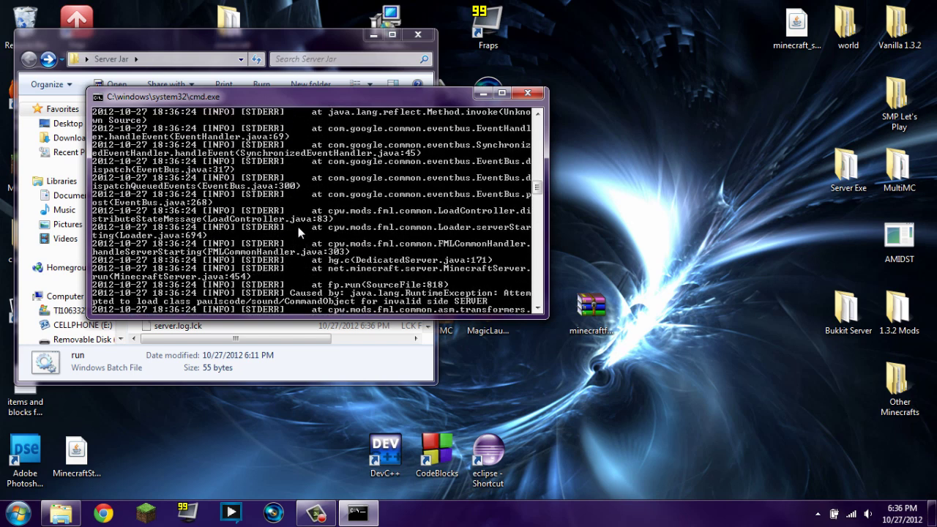
{"action": "scroll", "coordinate": [297, 234], "scroll_direction": "up", "scroll_amount": 8}
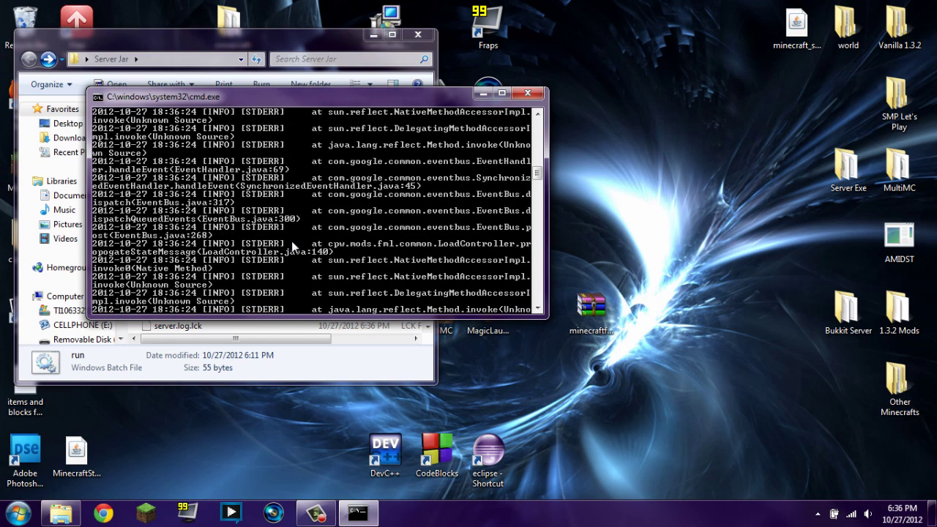
{"action": "scroll", "coordinate": [292, 247], "scroll_direction": "up", "scroll_amount": 15}
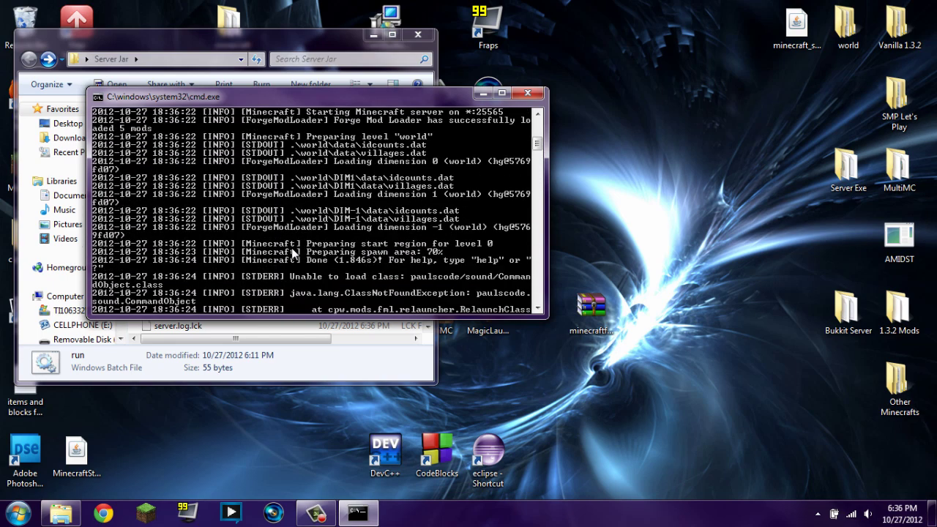
{"action": "scroll", "coordinate": [293, 245], "scroll_direction": "down", "scroll_amount": 15}
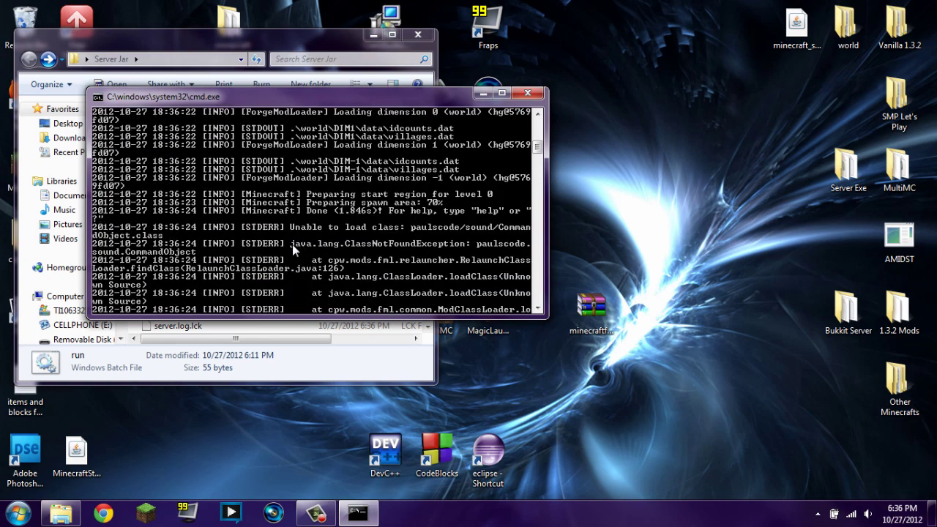
{"action": "scroll", "coordinate": [292, 243], "scroll_direction": "up", "scroll_amount": 10}
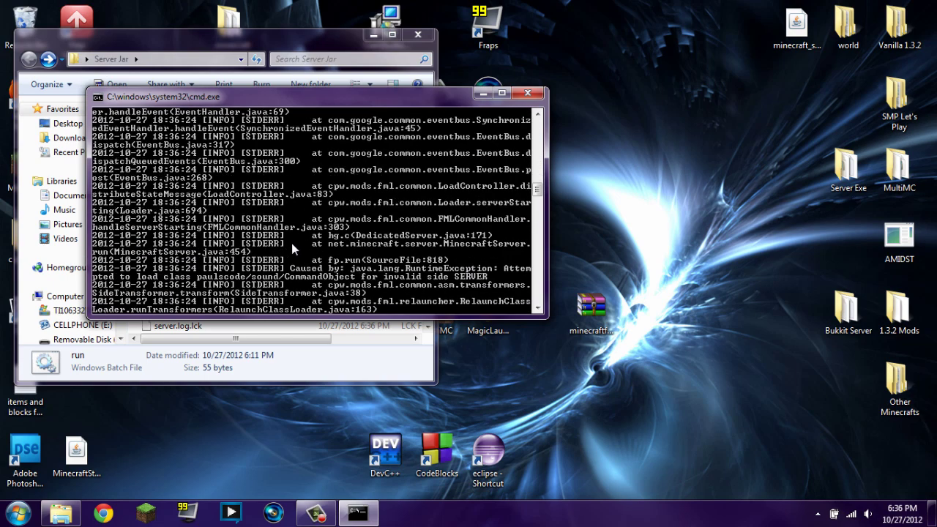
{"action": "scroll", "coordinate": [292, 243], "scroll_direction": "up", "scroll_amount": 5}
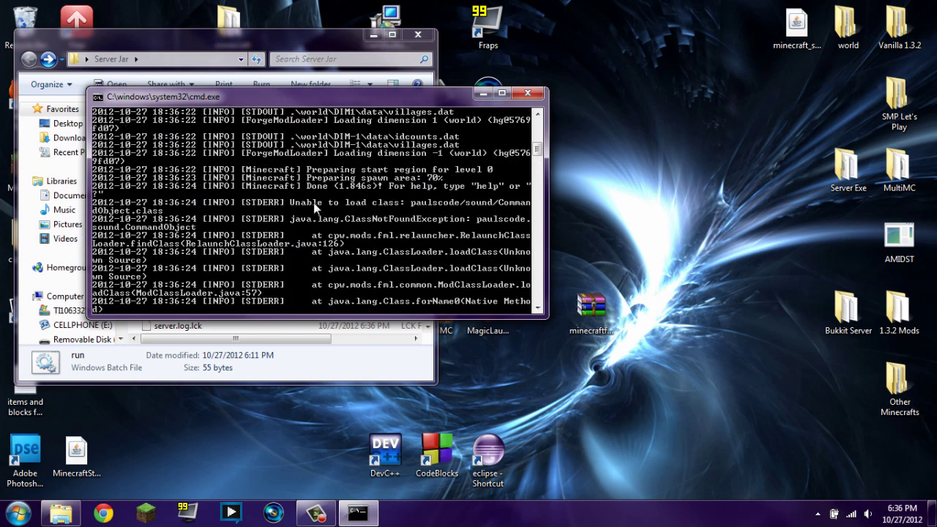
{"action": "left_click_drag", "start_coordinate": [538, 151], "coordinate": [553, 247]}
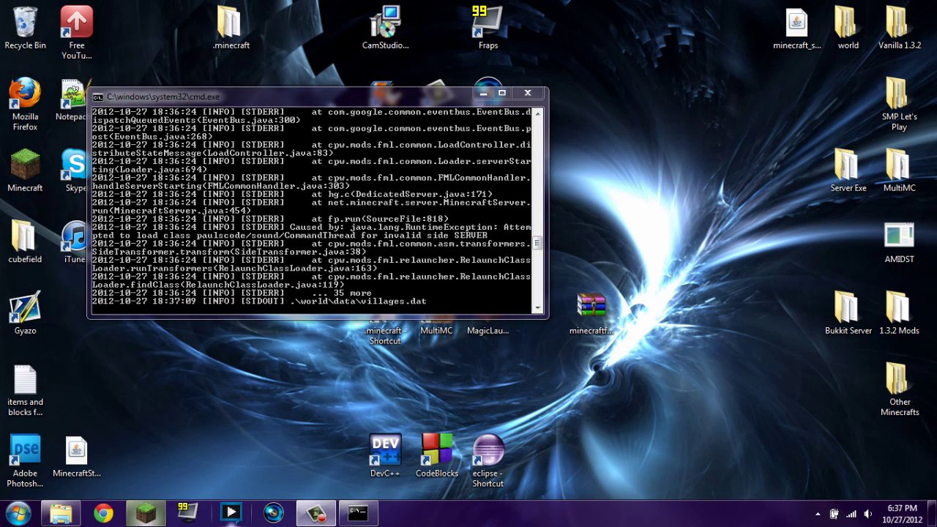
Step: Log in through the Minecraft launcher to reach the Forge 6.0.1.339 title screen
{"action": "left_click", "coordinate": [146, 512]}
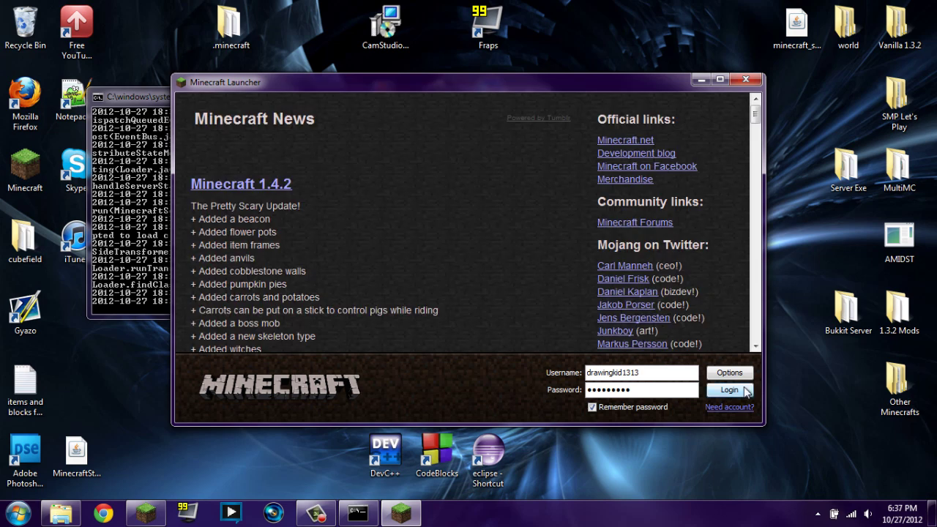
{"action": "left_click", "coordinate": [746, 390]}
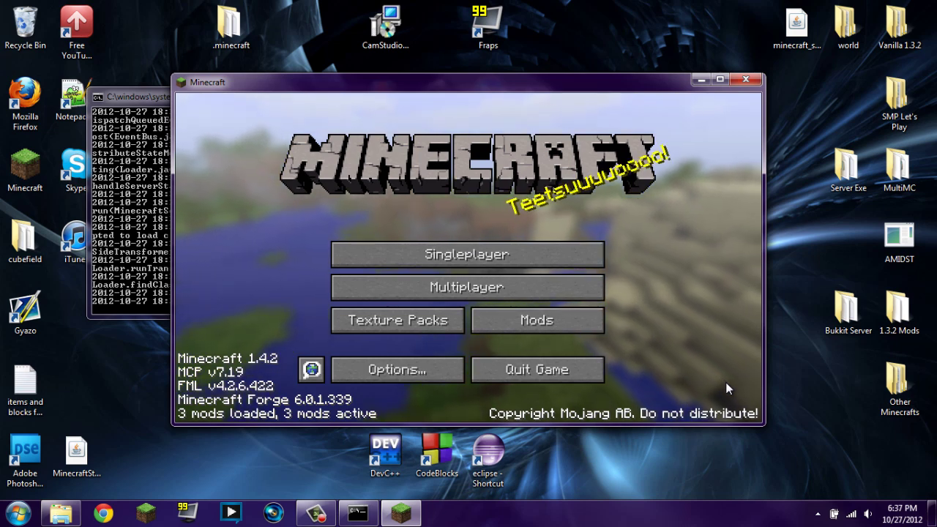
{"action": "left_click_drag", "start_coordinate": [620, 82], "coordinate": [398, 72]}
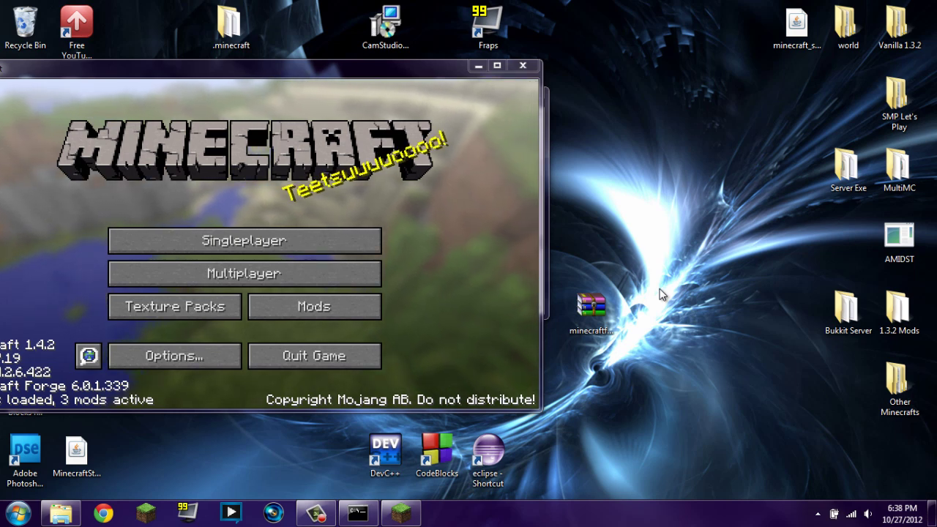
Step: Join the Minecraft Server entry from the multiplayer server list
{"action": "left_click_drag", "start_coordinate": [404, 80], "coordinate": [636, 63]}
{"action": "left_click", "coordinate": [519, 257]}
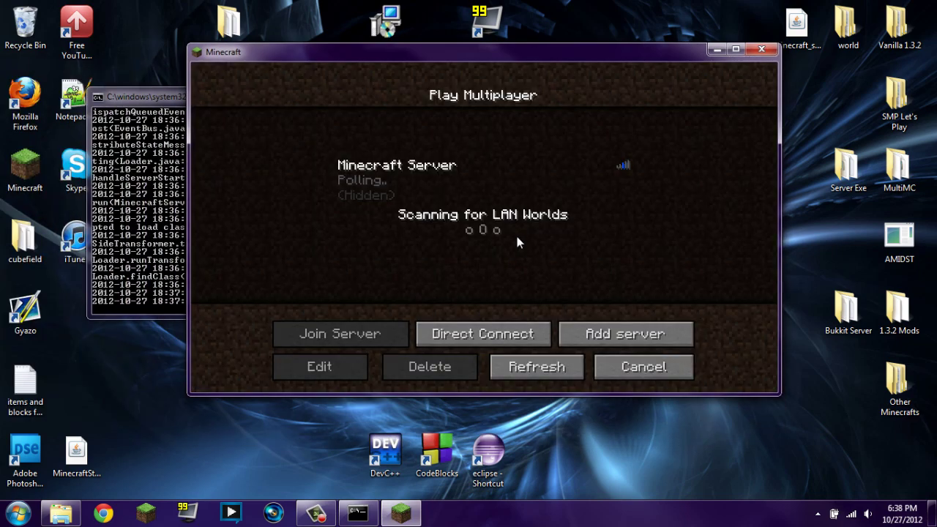
{"action": "left_click_drag", "start_coordinate": [412, 62], "coordinate": [767, 33]}
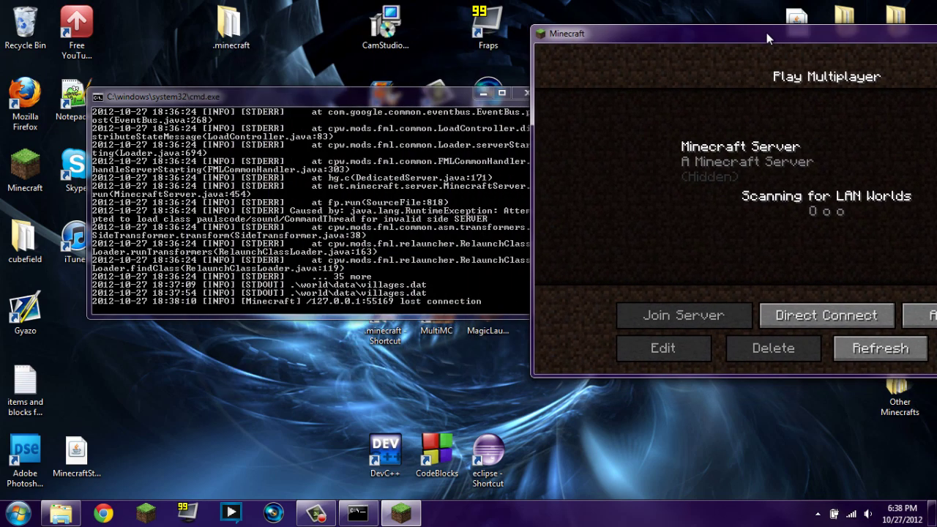
{"action": "double_click", "coordinate": [716, 174]}
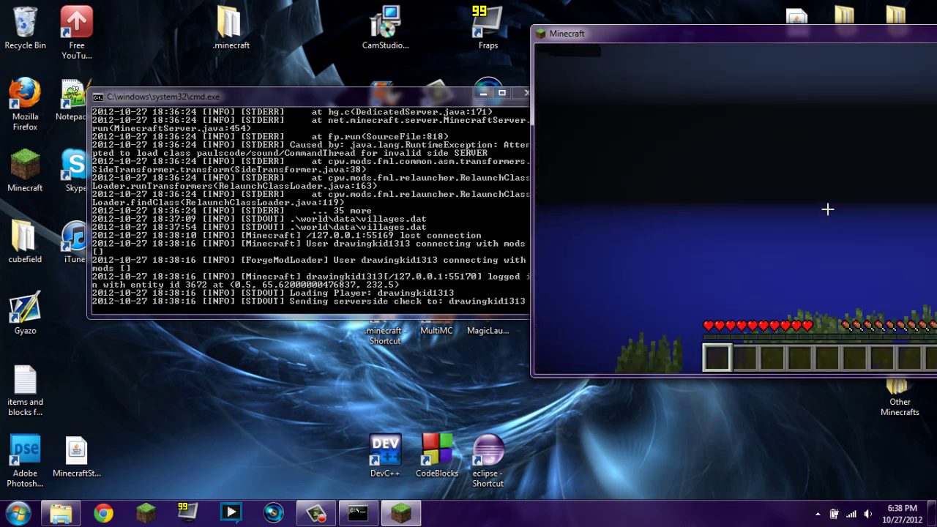
Step: Break the grass block underfoot into a dirt hole and bring up the inventory
{"action": "key", "text": "t"}
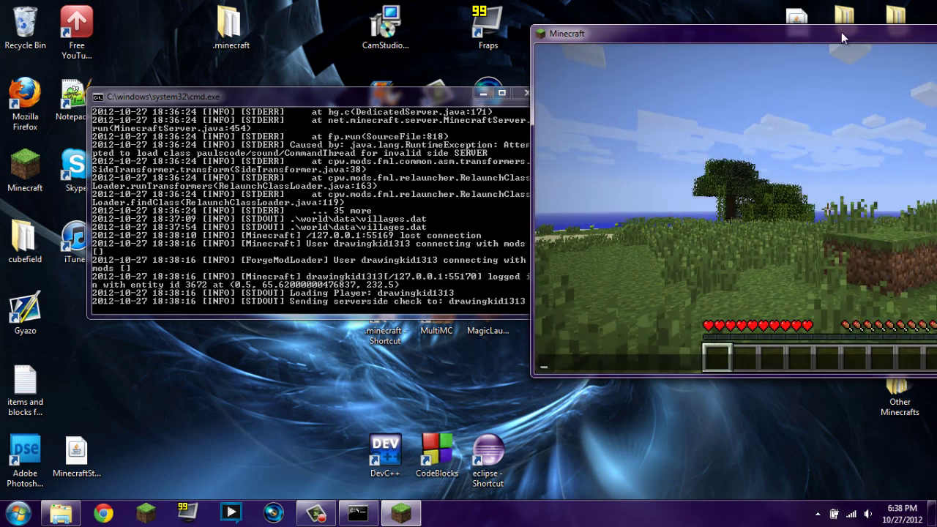
{"action": "left_click_drag", "start_coordinate": [841, 31], "coordinate": [491, 29]}
{"action": "key", "text": "Escape"}
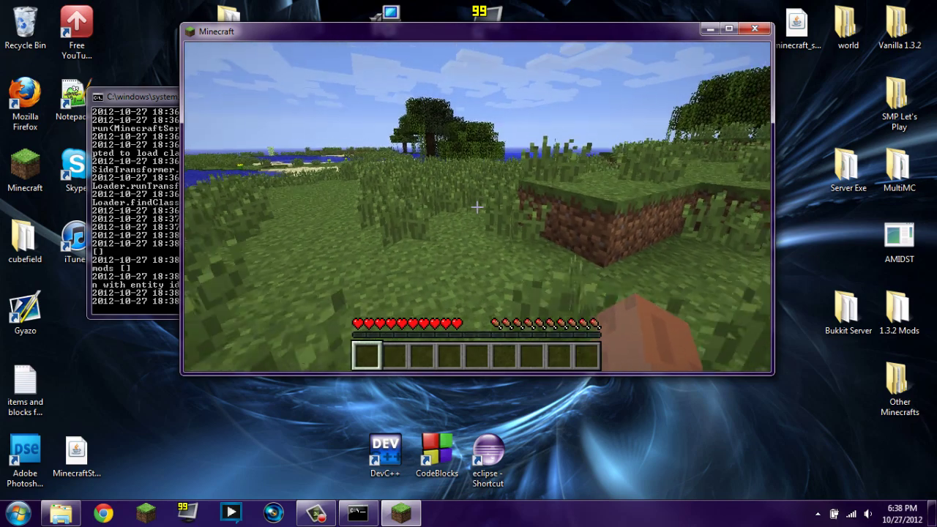
{"action": "left_click", "coordinate": [476, 208]}
{"action": "left_click_drag", "start_coordinate": [476, 208], "coordinate": [477, 208]}
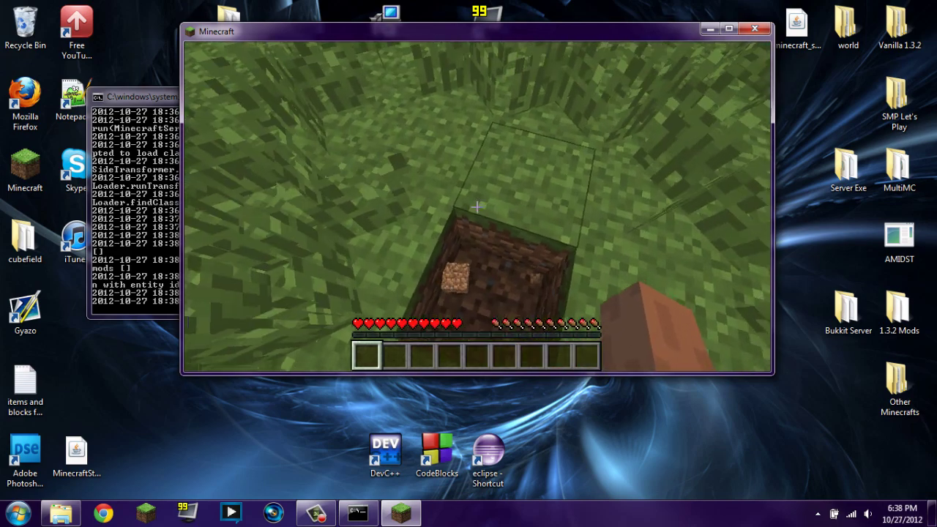
{"action": "key", "text": "e"}
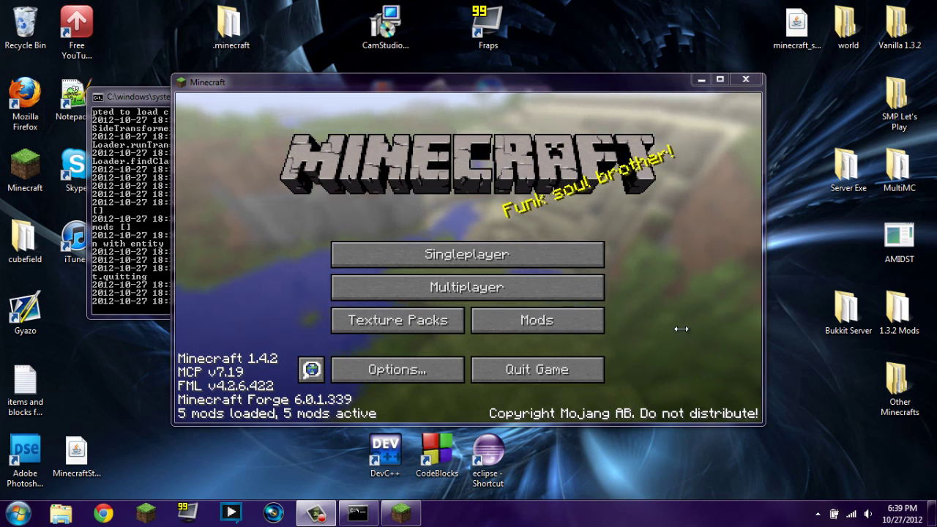
Step: Check CodeChicken Core and Not Enough Items in the mod list, then bring up the NEI item panel
{"action": "left_click", "coordinate": [556, 320]}
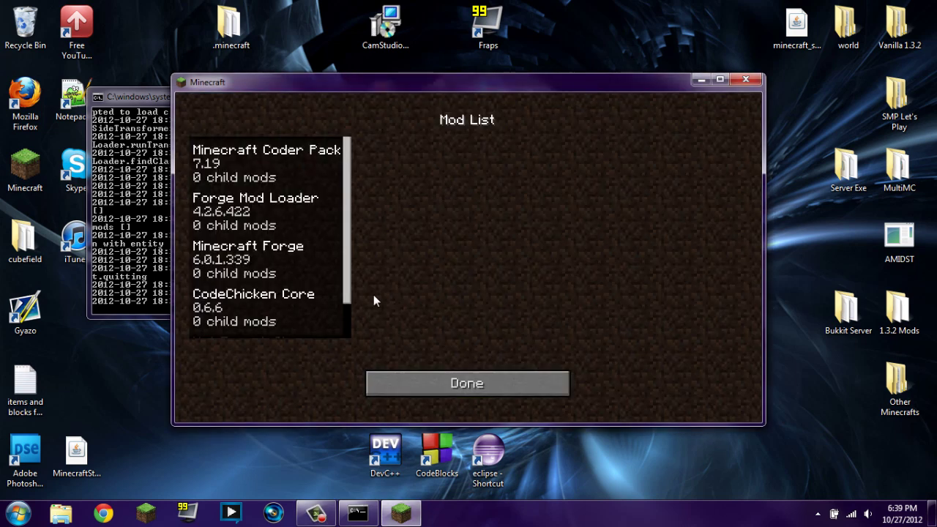
{"action": "left_click", "coordinate": [263, 295]}
{"action": "scroll", "coordinate": [268, 293], "scroll_direction": "down", "scroll_amount": 1}
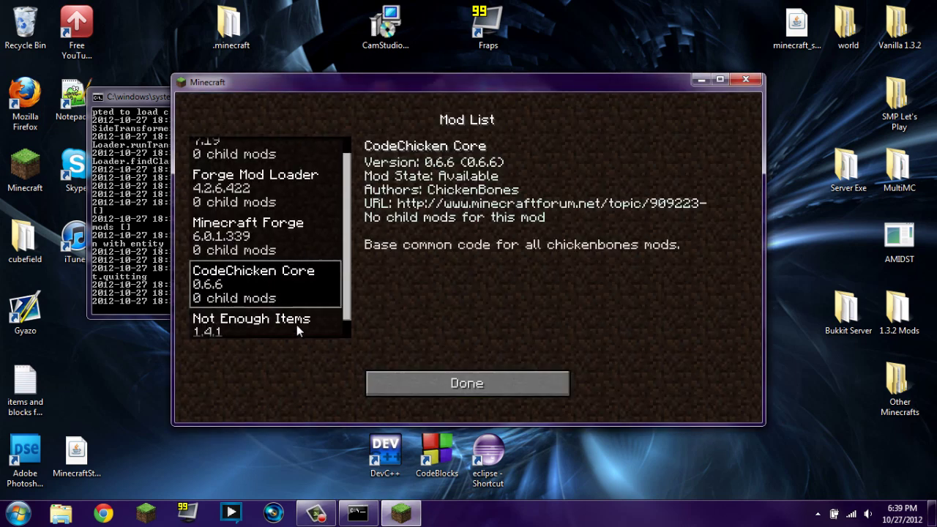
{"action": "left_click", "coordinate": [297, 324]}
{"action": "left_click", "coordinate": [456, 385]}
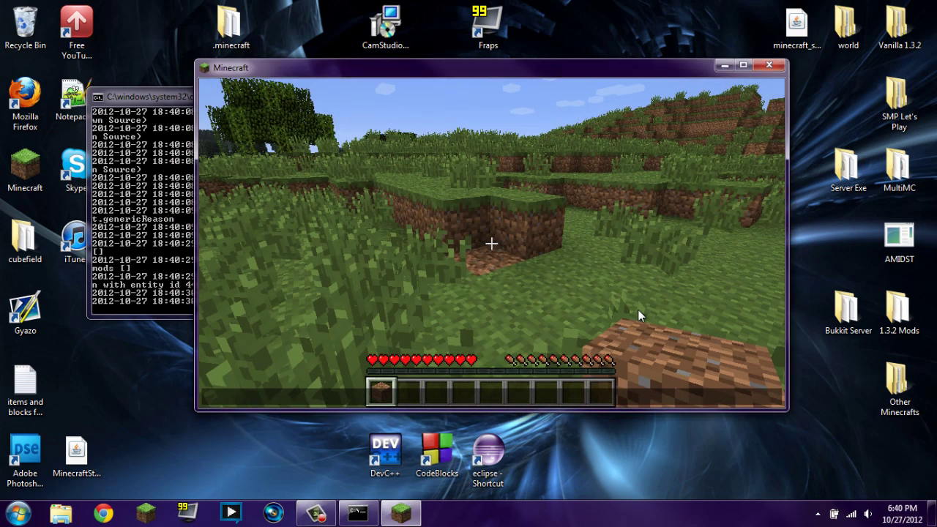
{"action": "key", "text": "e"}
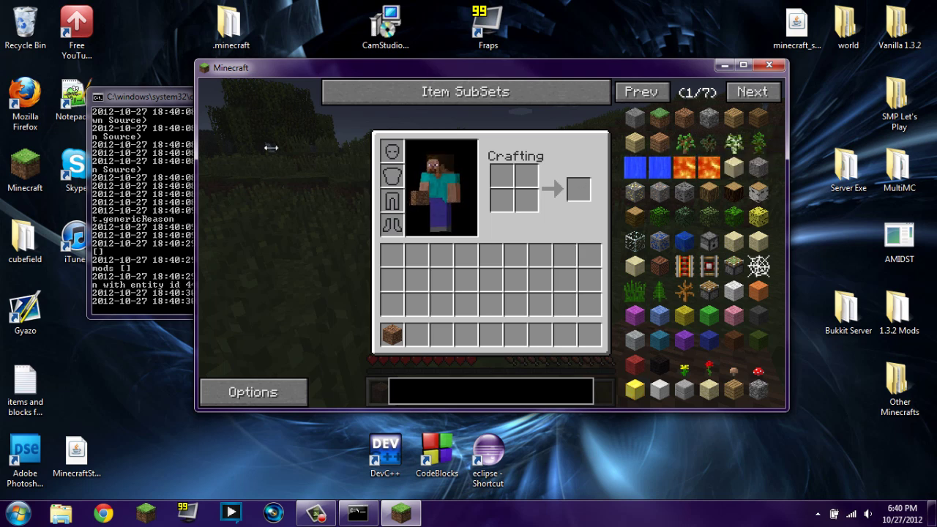
Step: Grant the player operator rights from the server console and return to the game
{"action": "left_click", "coordinate": [145, 256]}
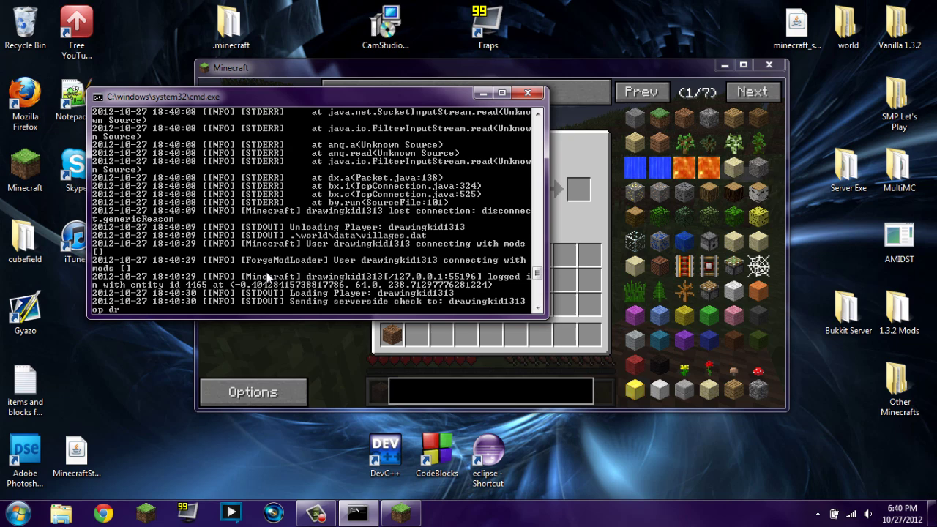
{"action": "key", "text": "Return"}
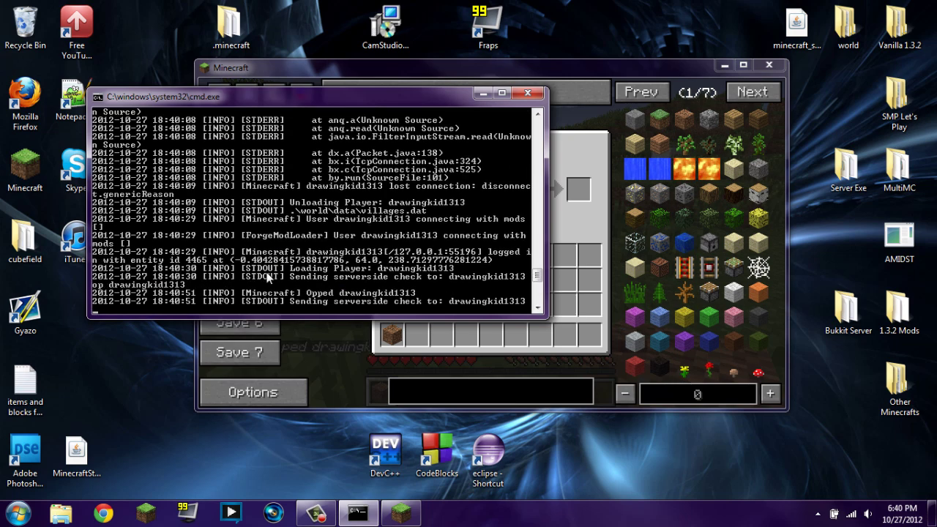
{"action": "left_click", "coordinate": [607, 294]}
{"action": "key", "text": "e"}
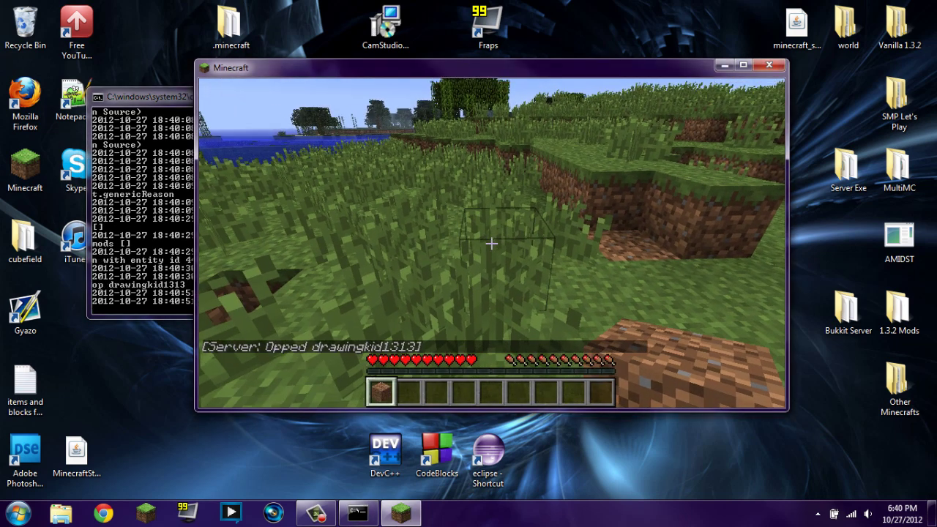
Step: Take 64 Coal Ore, Jungle Leaves, Powered Rail and Oak Leaves from NEI, then place a leaves block
{"action": "key", "text": "e"}
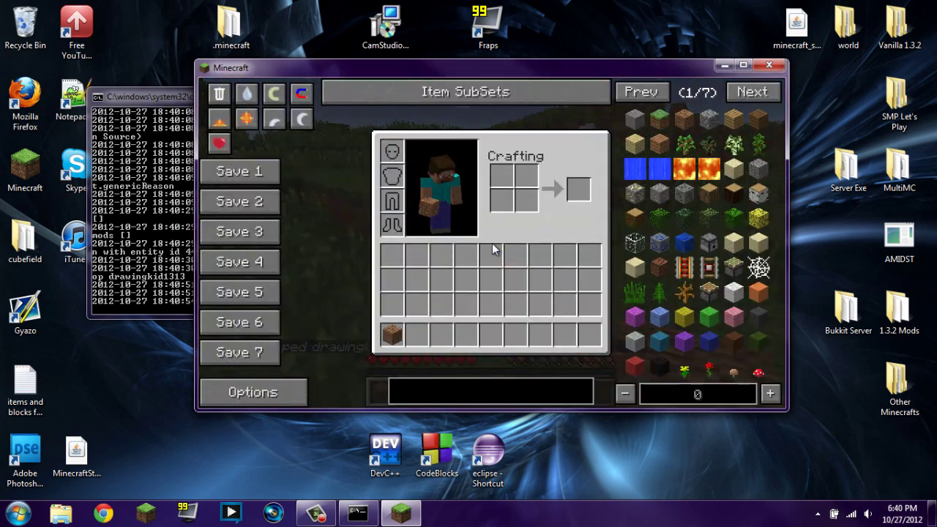
{"action": "left_click", "coordinate": [709, 118]}
{"action": "left_click", "coordinate": [709, 217]}
{"action": "left_click", "coordinate": [680, 272]}
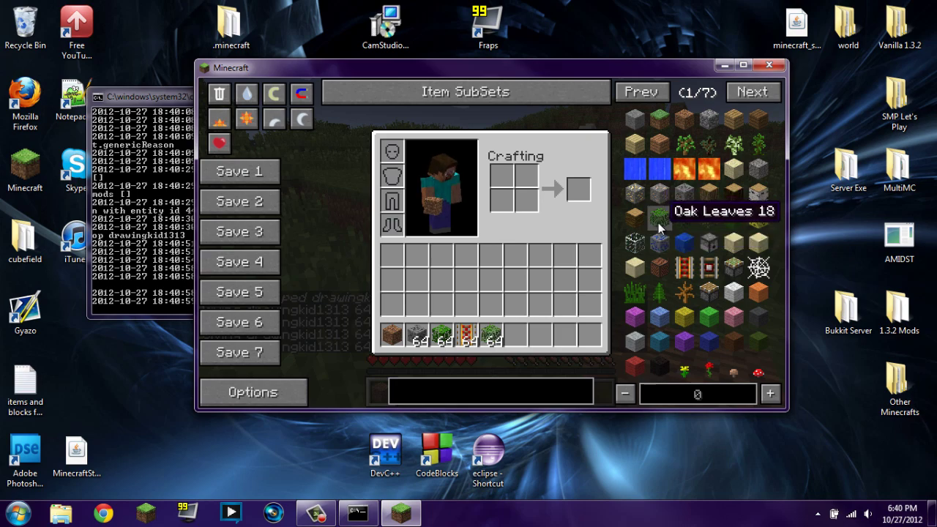
{"action": "left_click", "coordinate": [659, 218]}
{"action": "key", "text": "e"}
{"action": "scroll", "coordinate": [491, 244], "scroll_direction": "down", "scroll_amount": 5}
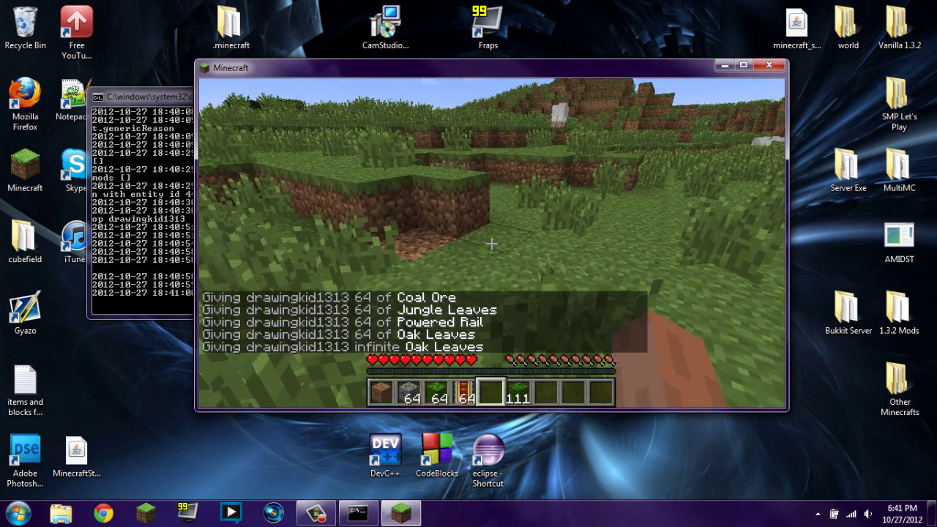
{"action": "right_click", "coordinate": [491, 244]}
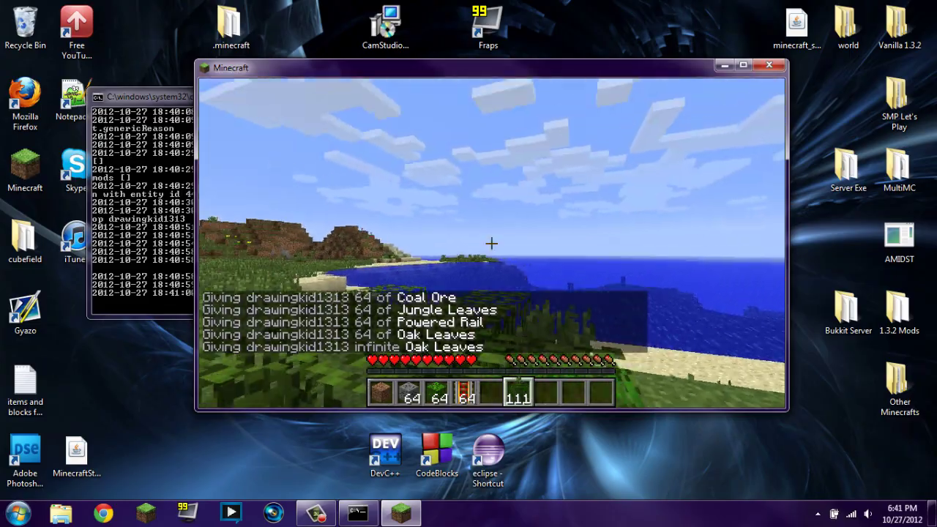
Step: Toggle creative mode, set time to midnight, empty the inventory, and take 64 Jungle Wood Planks
{"action": "key", "text": "e"}
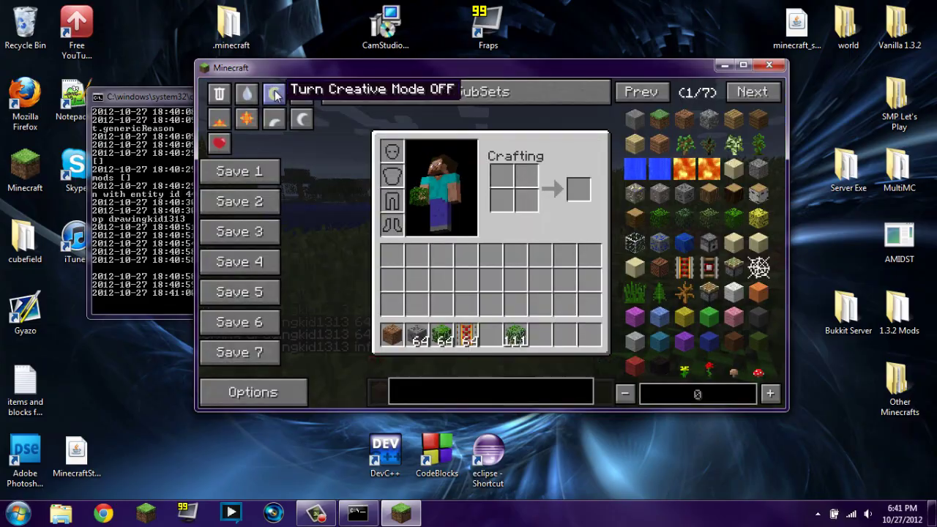
{"action": "left_click", "coordinate": [276, 94]}
{"action": "left_click", "coordinate": [272, 94]}
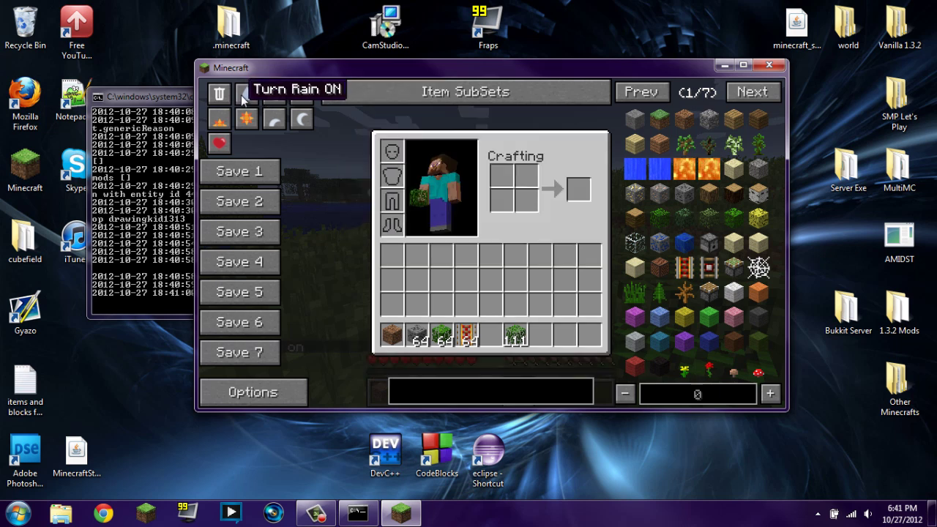
{"action": "left_click", "coordinate": [299, 111]}
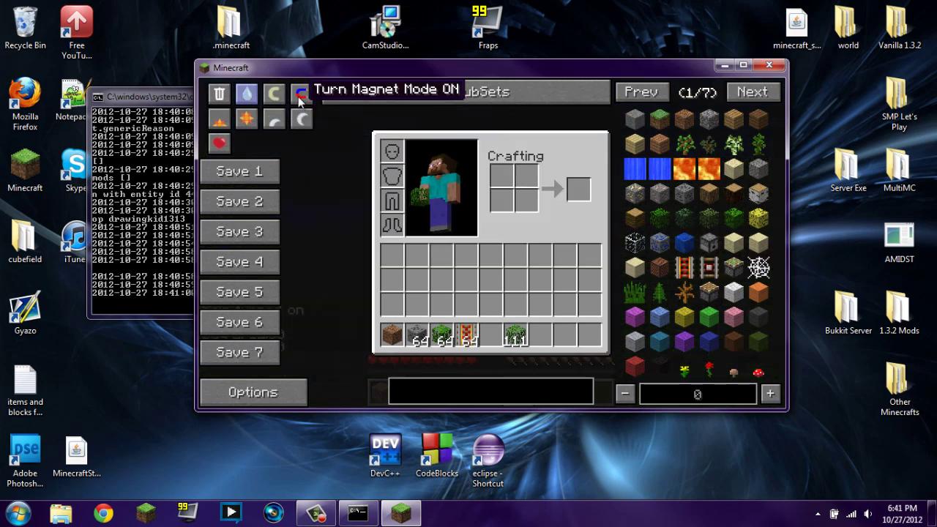
{"action": "left_click", "coordinate": [212, 97]}
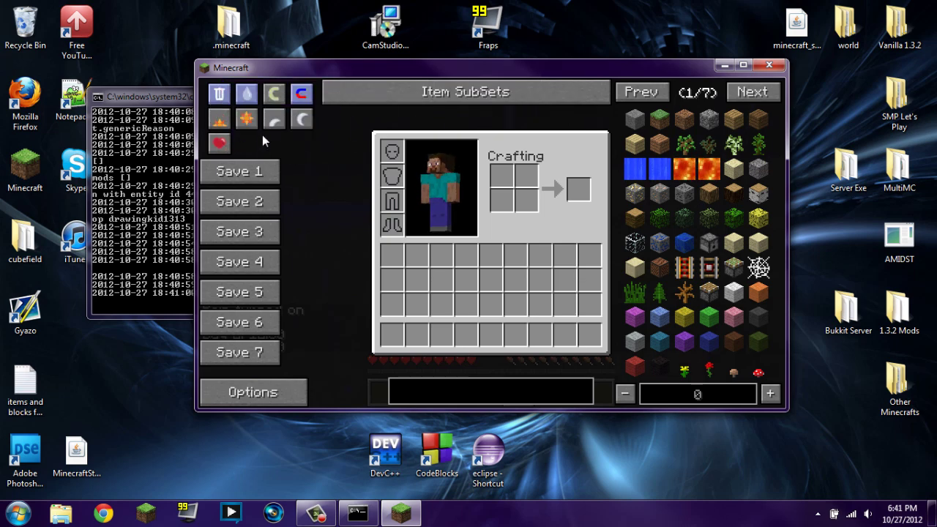
{"action": "left_click", "coordinate": [646, 150]}
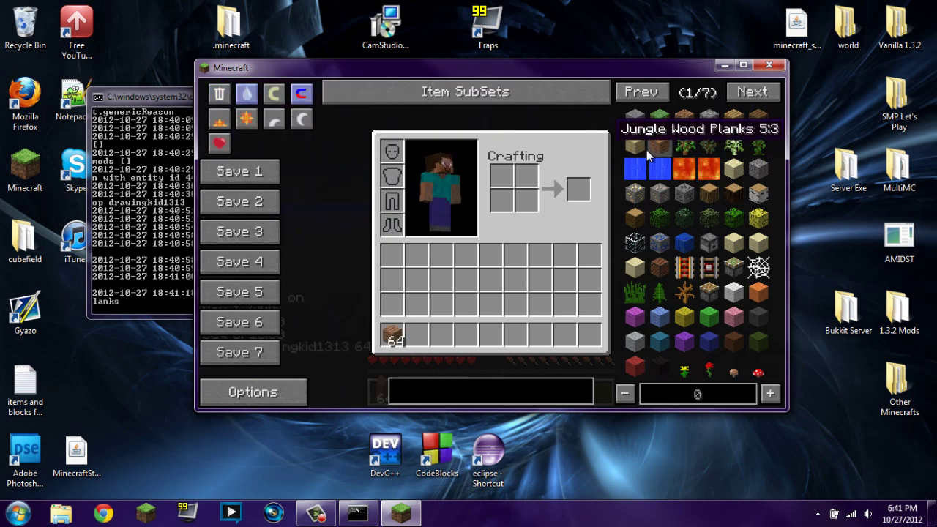
{"action": "key", "text": "e"}
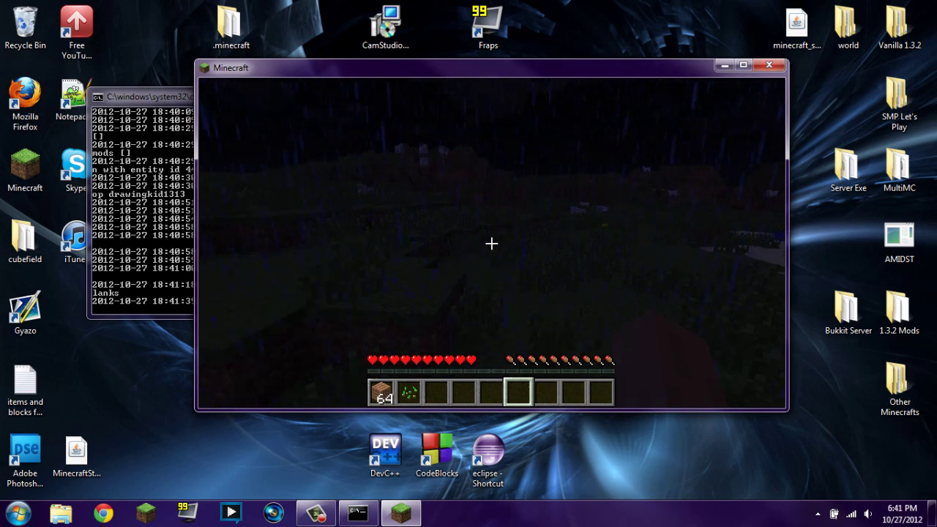
Step: Turn rain off through NEI, then select the planks and walk across the field
{"action": "key", "text": "e"}
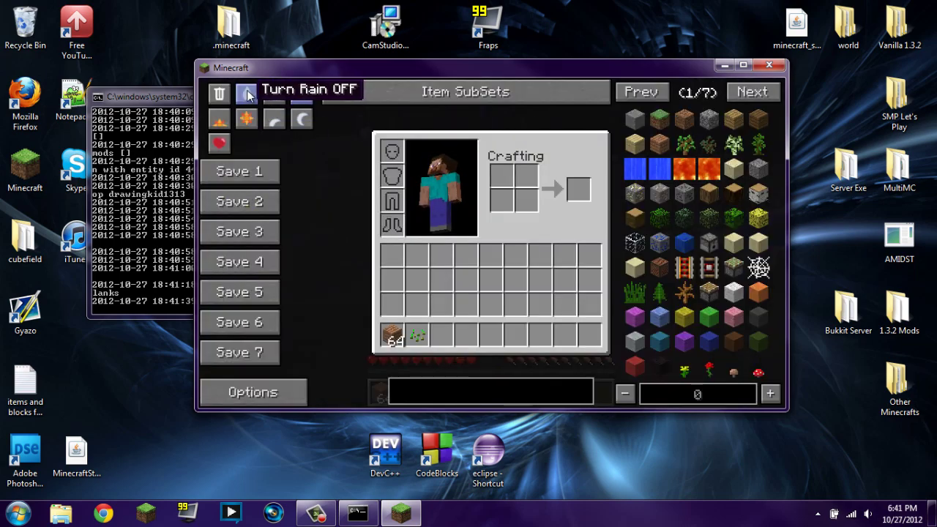
{"action": "key", "text": "e"}
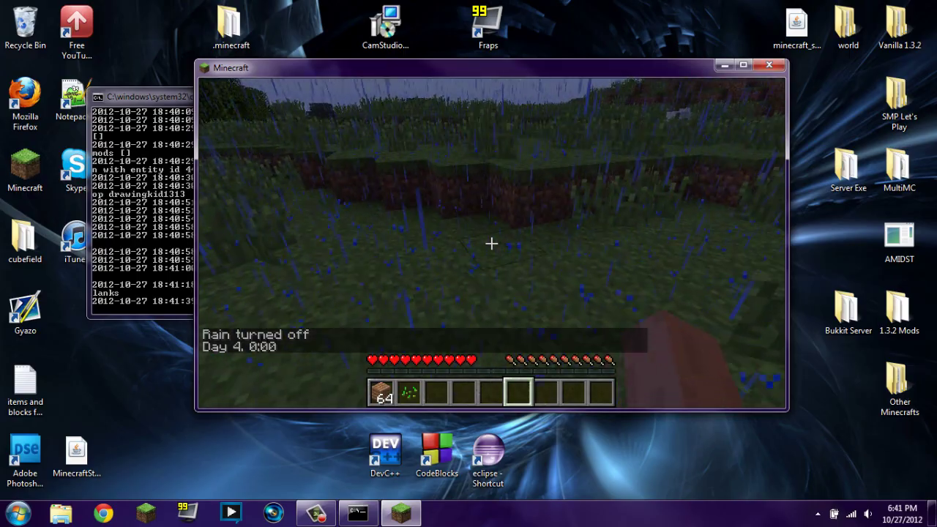
{"action": "key", "text": "1"}
{"action": "key", "text": "w"}
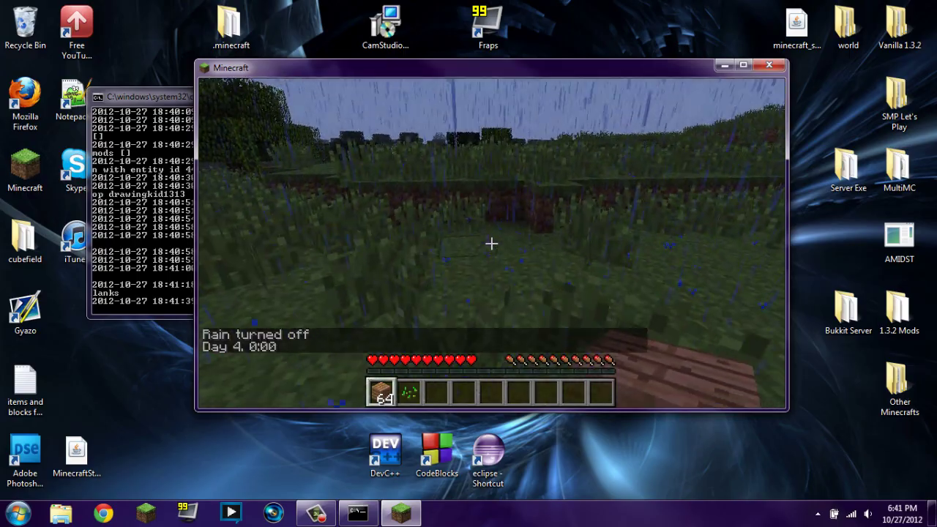
{"action": "key", "text": "w"}
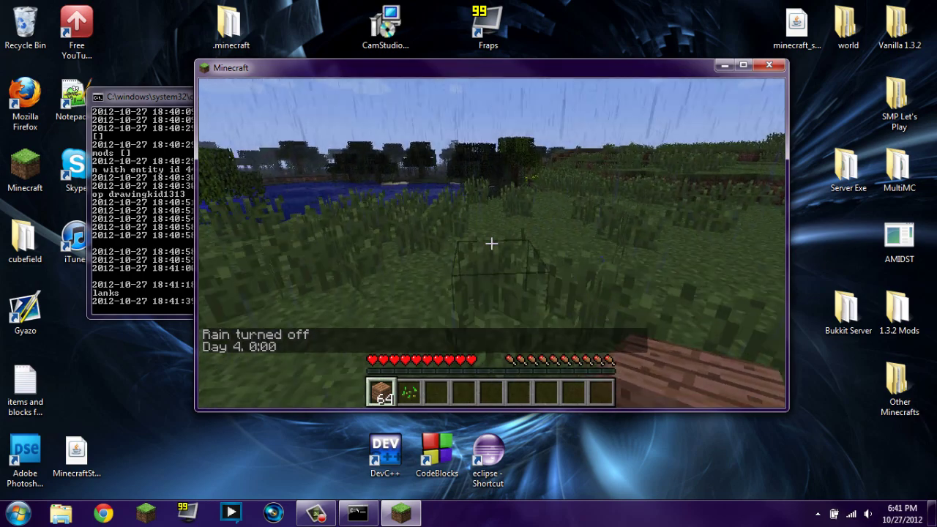